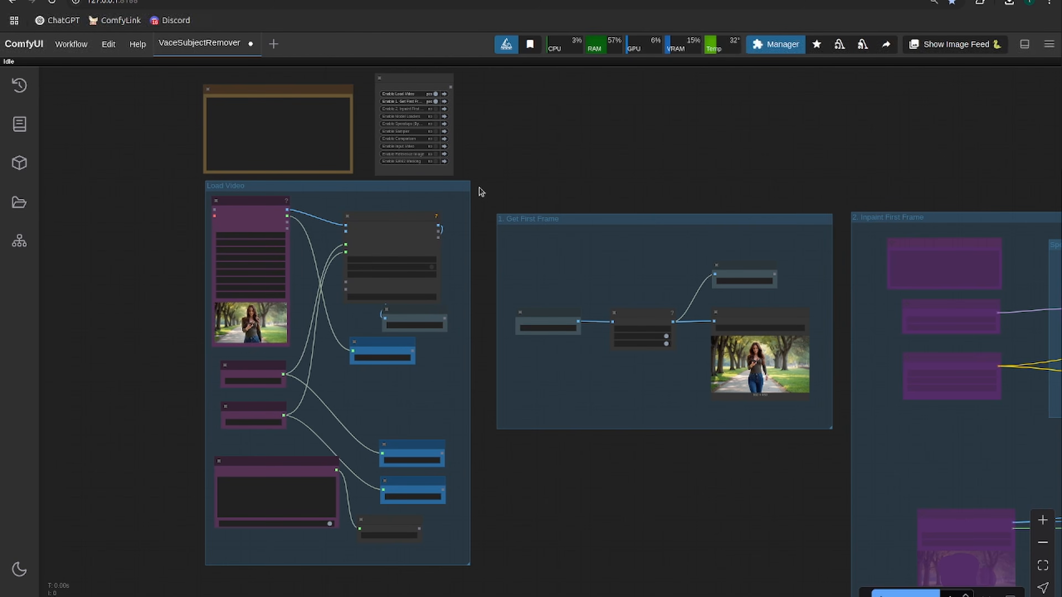
- Select WomanDancing2.mp4 as the source video in the Load Video (Upload) node
{"action": "mouse_move", "coordinate": [492, 193]}
{"action": "left_mouse_down"}
{"action": "mouse_move", "coordinate": [505, 218]}
{"action": "mouse_move", "coordinate": [493, 186]}
{"action": "left_mouse_up"}
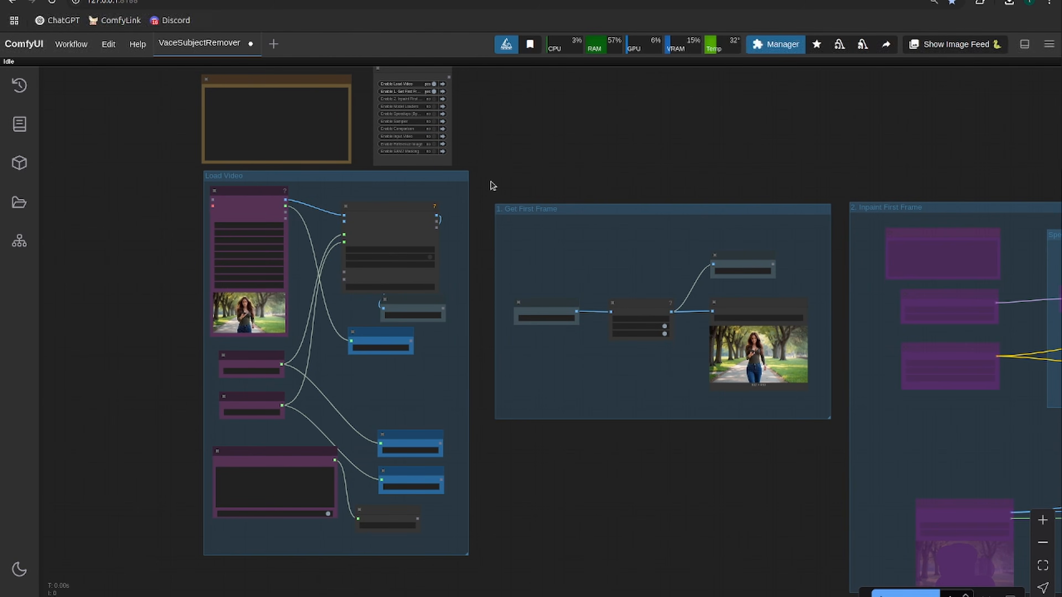
{"action": "scroll", "coordinate": [492, 185], "scroll_direction": "up", "scroll_amount": 3}
{"action": "left_click_drag", "start_coordinate": [491, 185], "coordinate": [543, 145]}
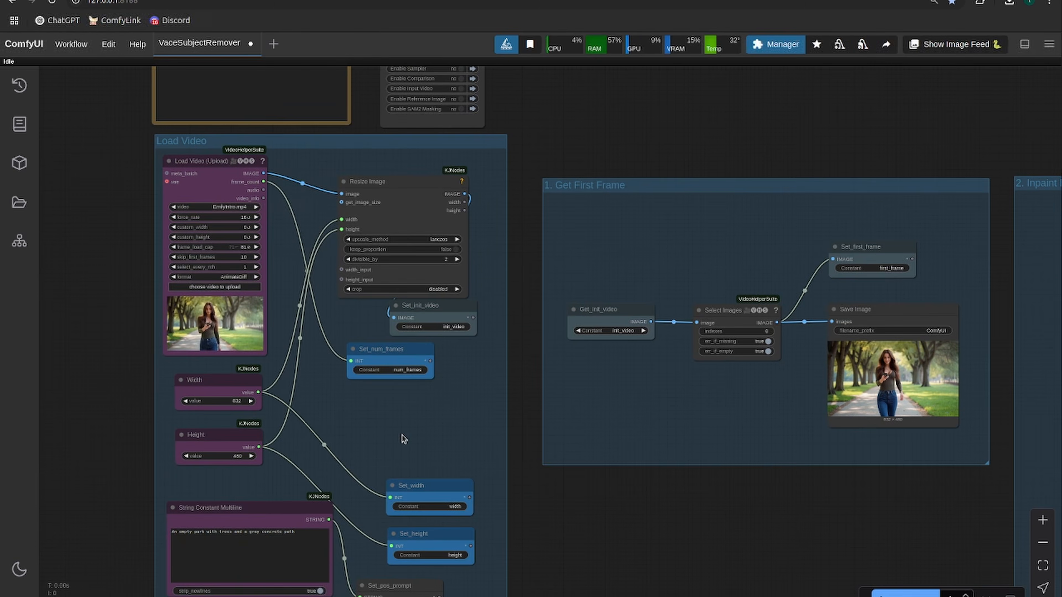
{"action": "left_click_drag", "start_coordinate": [401, 439], "coordinate": [430, 392]}
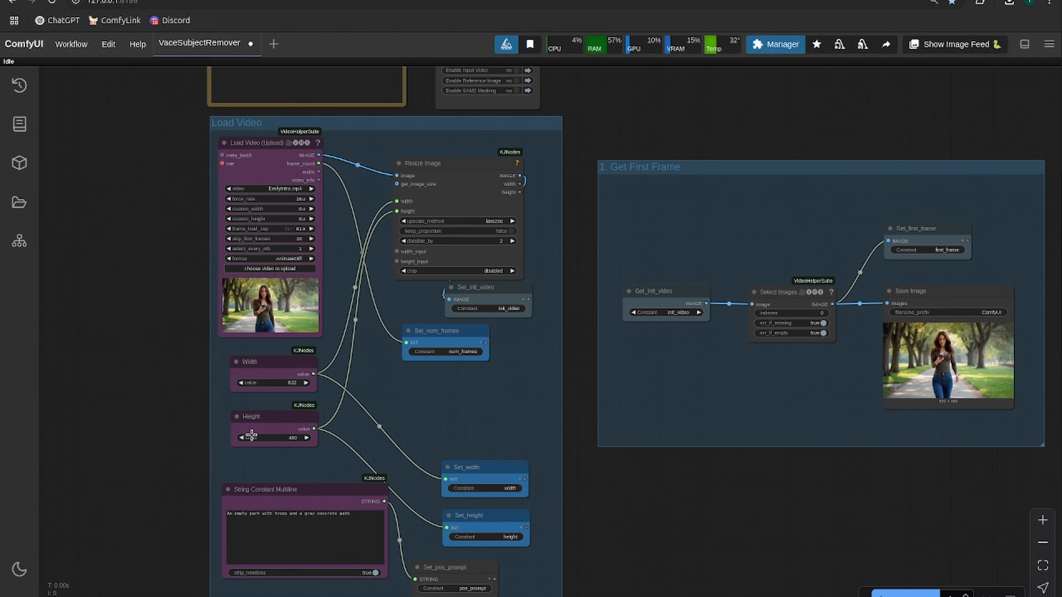
{"action": "left_click_drag", "start_coordinate": [308, 466], "coordinate": [299, 404]}
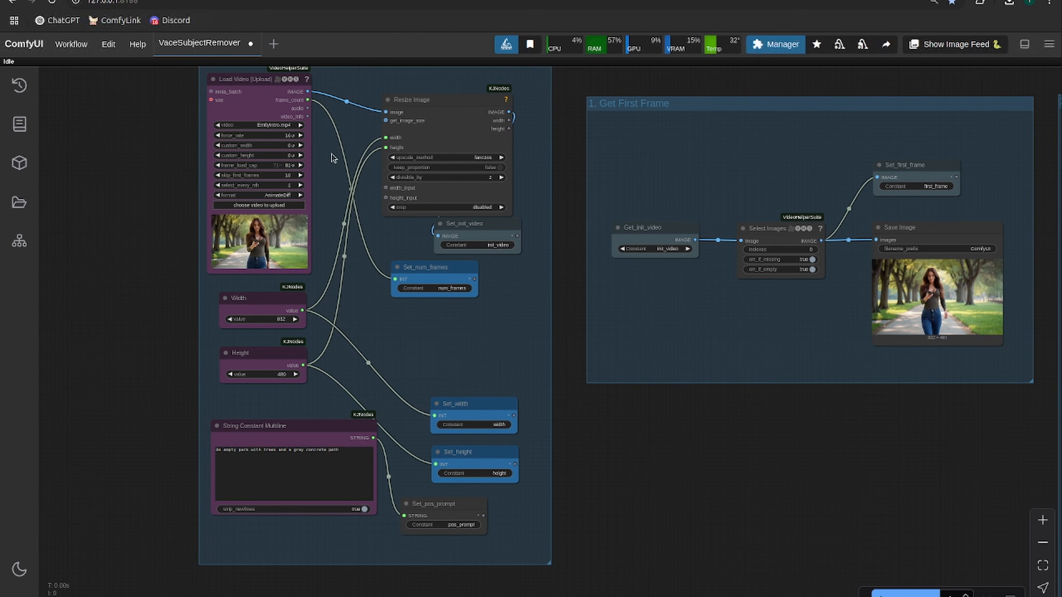
{"action": "left_click", "coordinate": [267, 124]}
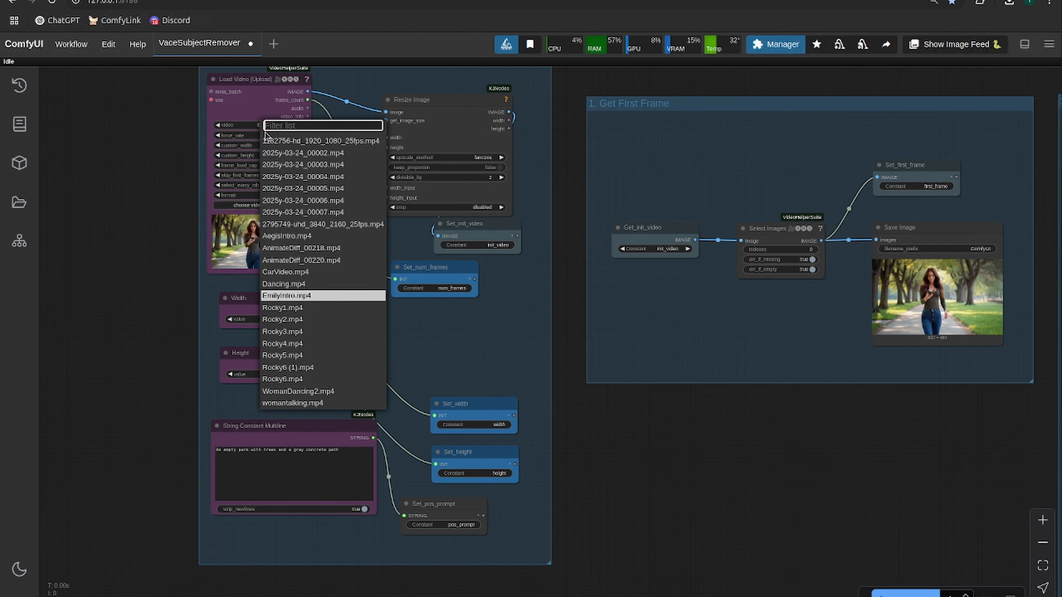
{"action": "left_click", "coordinate": [298, 391]}
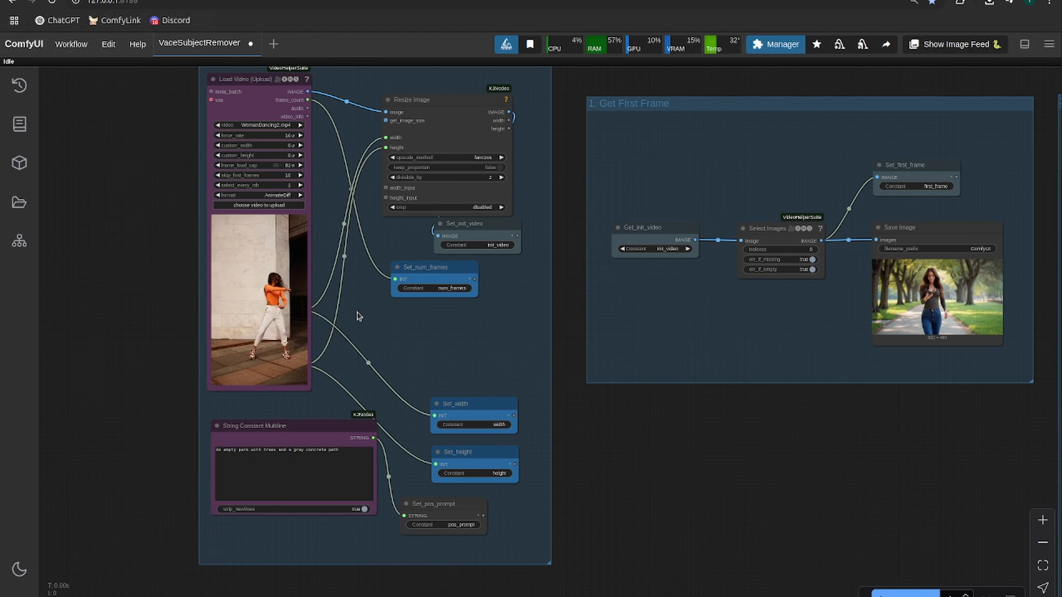
- Rearrange the Load Video group so the Width, Height and multiline prompt nodes sit below the tall video preview
{"action": "left_click_drag", "start_coordinate": [356, 319], "coordinate": [385, 286]}
{"action": "left_click_drag", "start_coordinate": [415, 332], "coordinate": [405, 299]}
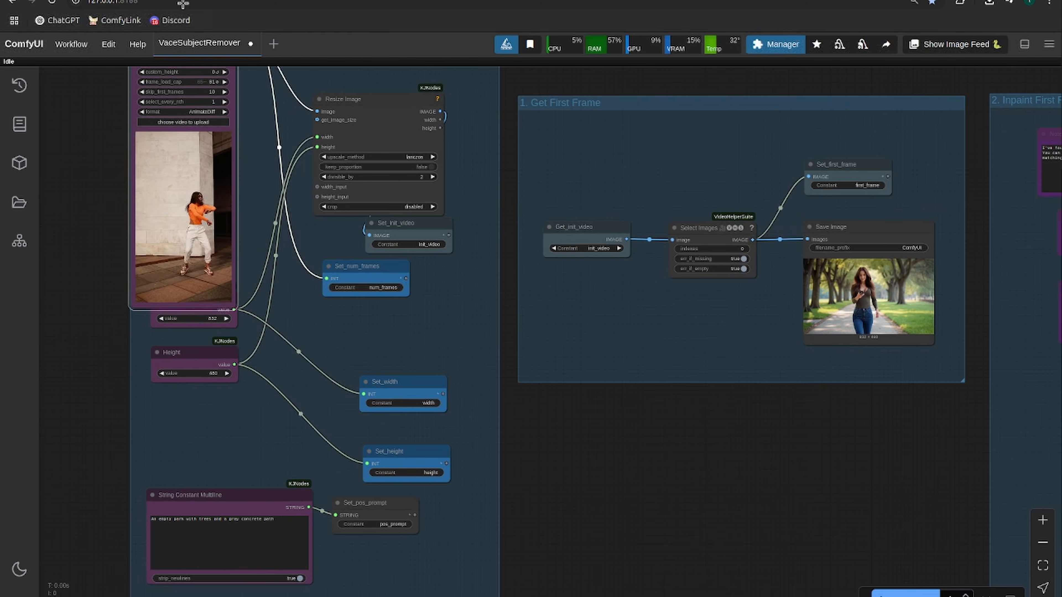
{"action": "left_click_drag", "start_coordinate": [197, 347], "coordinate": [199, 460]}
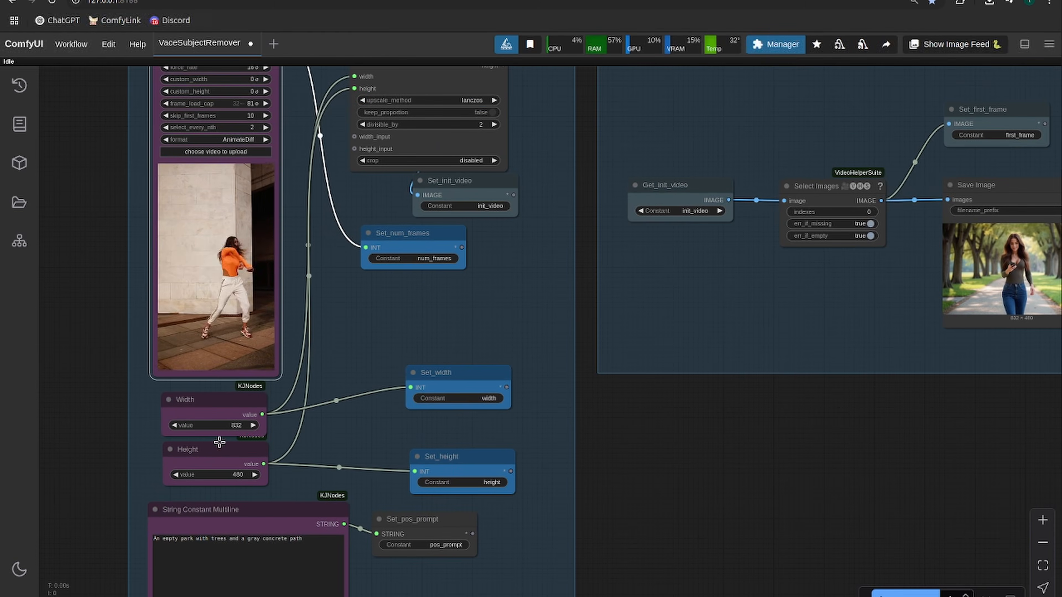
- Set the Width node's value to 480 and the Height node's value to 832
{"action": "left_click", "coordinate": [228, 426]}
{"action": "type", "text": "48"}
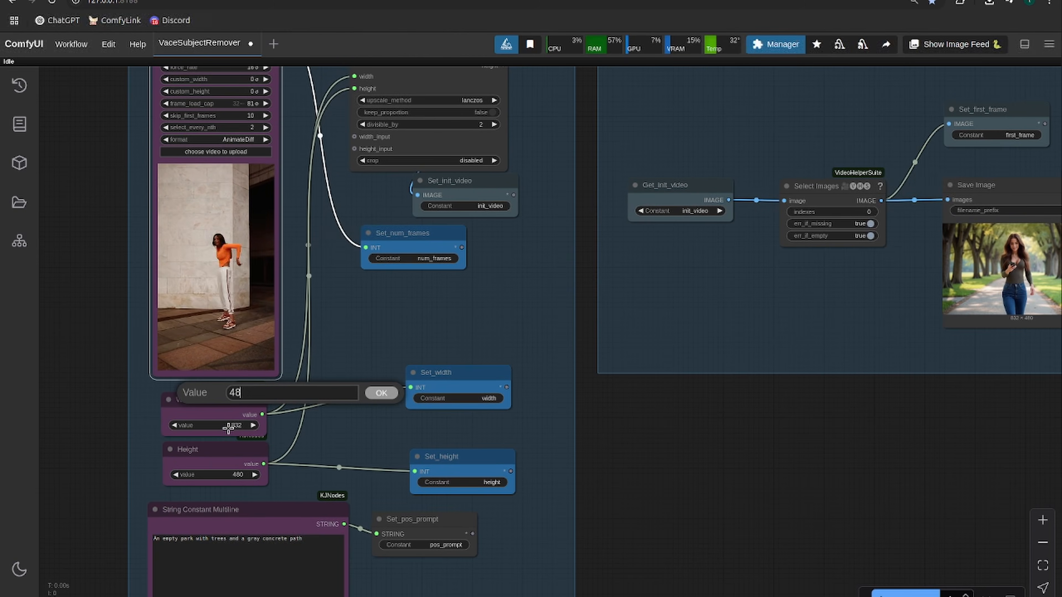
{"action": "type", "text": "0"}
{"action": "key", "text": "Return"}
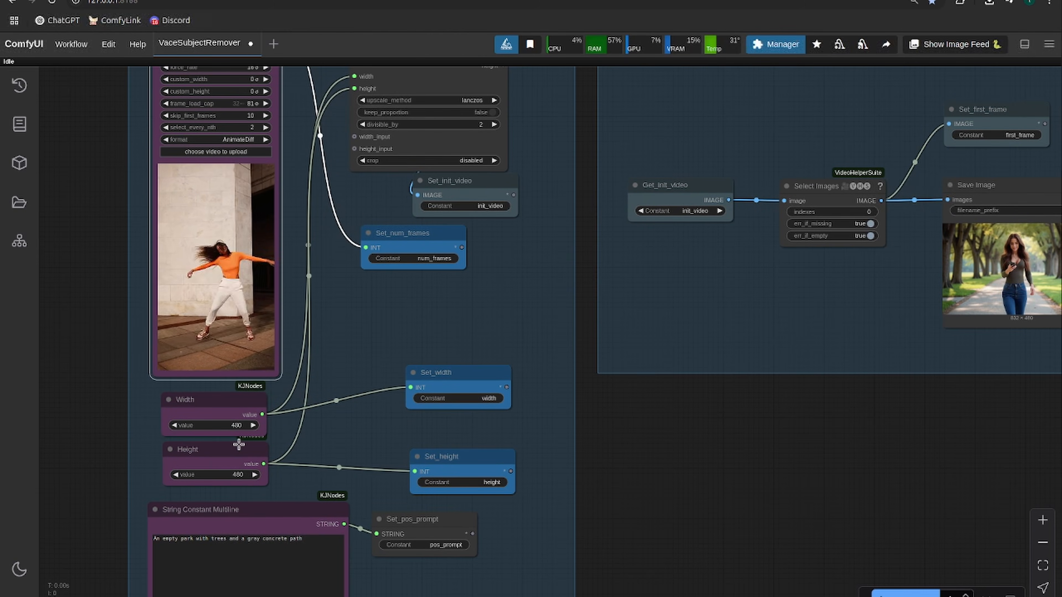
{"action": "left_click", "coordinate": [232, 475]}
{"action": "type", "text": "832"}
{"action": "key", "text": "Return"}
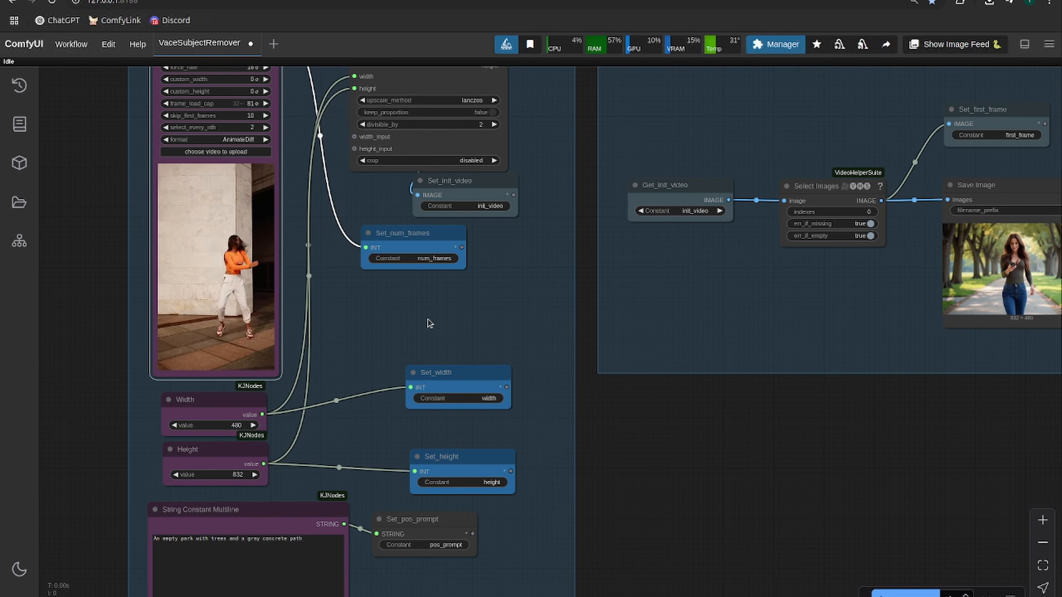
- Replace the park description in the String Constant Multiline node with new prompt text starting with "A concret"
{"action": "left_click_drag", "start_coordinate": [428, 320], "coordinate": [482, 210]}
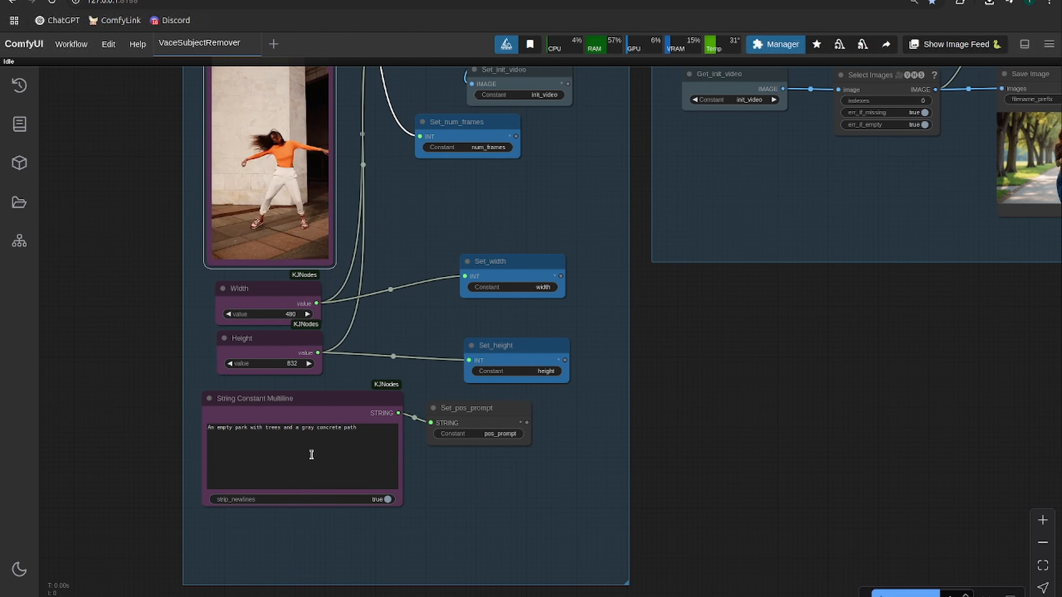
{"action": "left_click", "coordinate": [338, 426]}
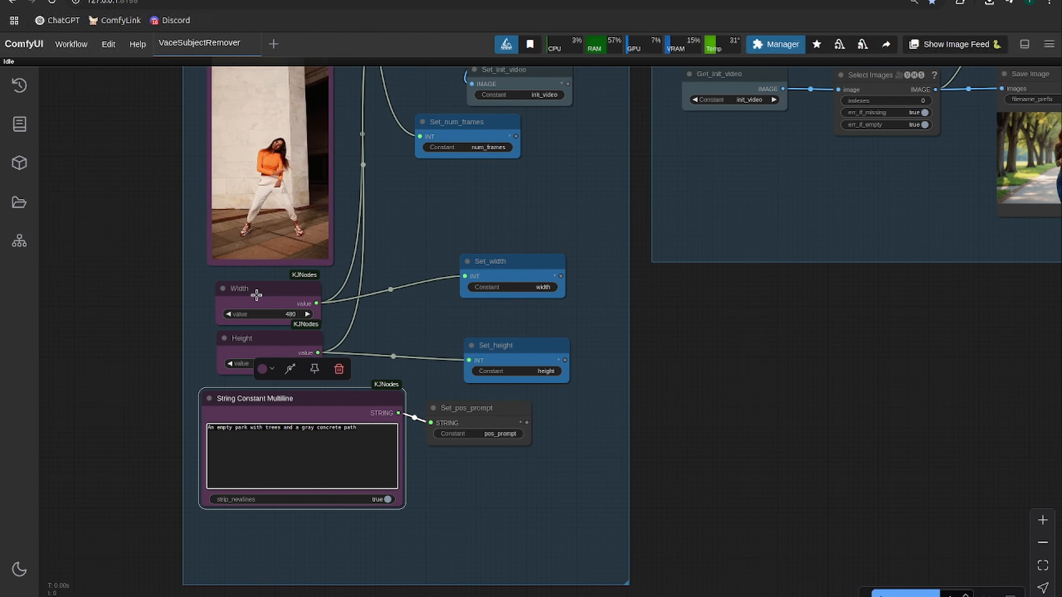
{"action": "key", "text": "ctrl+a"}
{"action": "type", "text": "A concret"}
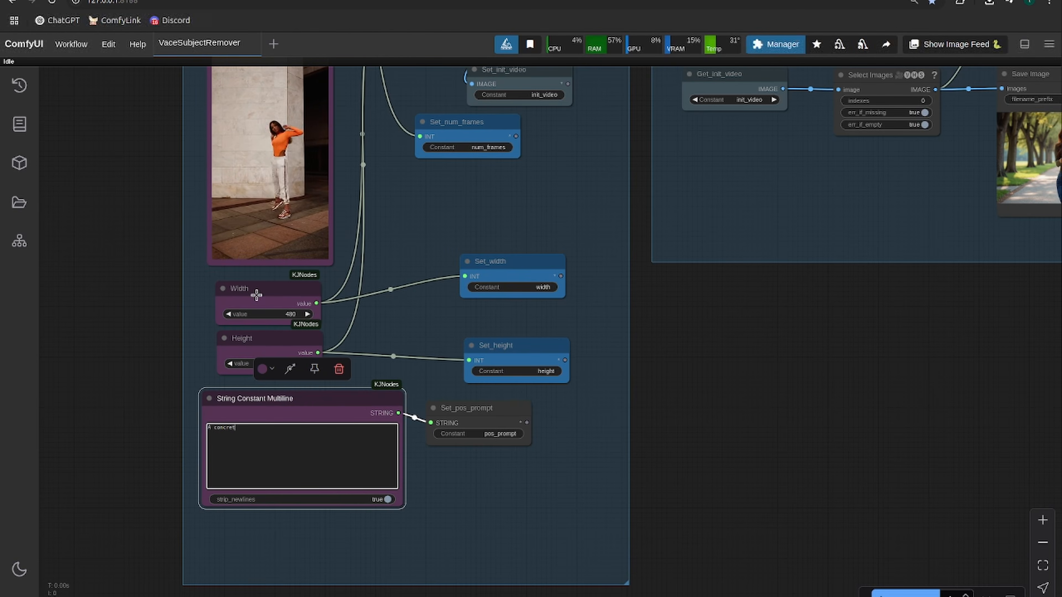
- Run the workflow to extract the first frame and save the resulting picture from the Save Image node to disk
{"action": "scroll", "coordinate": [251, 294], "scroll_direction": "down", "scroll_amount": 5}
{"action": "left_click_drag", "start_coordinate": [502, 134], "coordinate": [534, 143]}
{"action": "scroll", "coordinate": [650, 304], "scroll_direction": "up", "scroll_amount": 4}
{"action": "left_click_drag", "start_coordinate": [663, 419], "coordinate": [528, 409]}
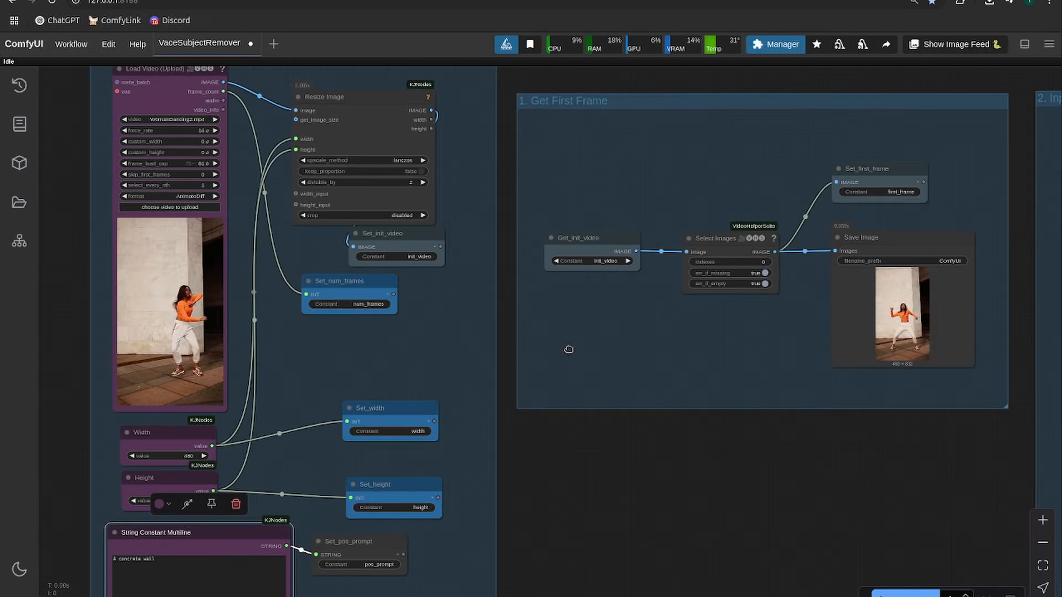
{"action": "scroll", "coordinate": [849, 327], "scroll_direction": "up", "scroll_amount": 6}
{"action": "left_click_drag", "start_coordinate": [849, 327], "coordinate": [306, 361]}
{"action": "scroll", "coordinate": [308, 360], "scroll_direction": "down", "scroll_amount": 2}
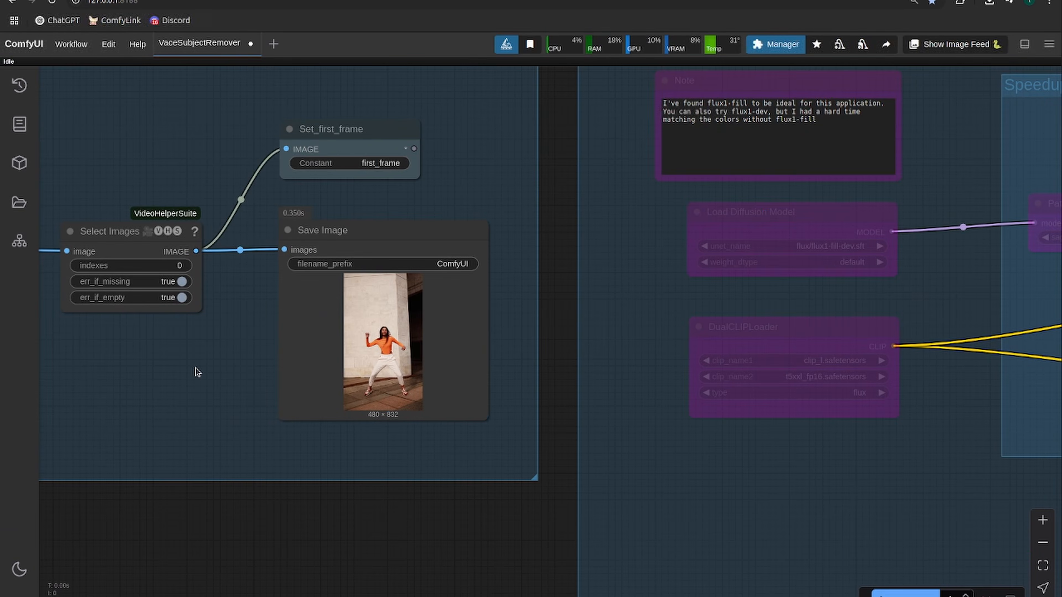
{"action": "right_click", "coordinate": [400, 339]}
{"action": "left_click", "coordinate": [426, 296]}
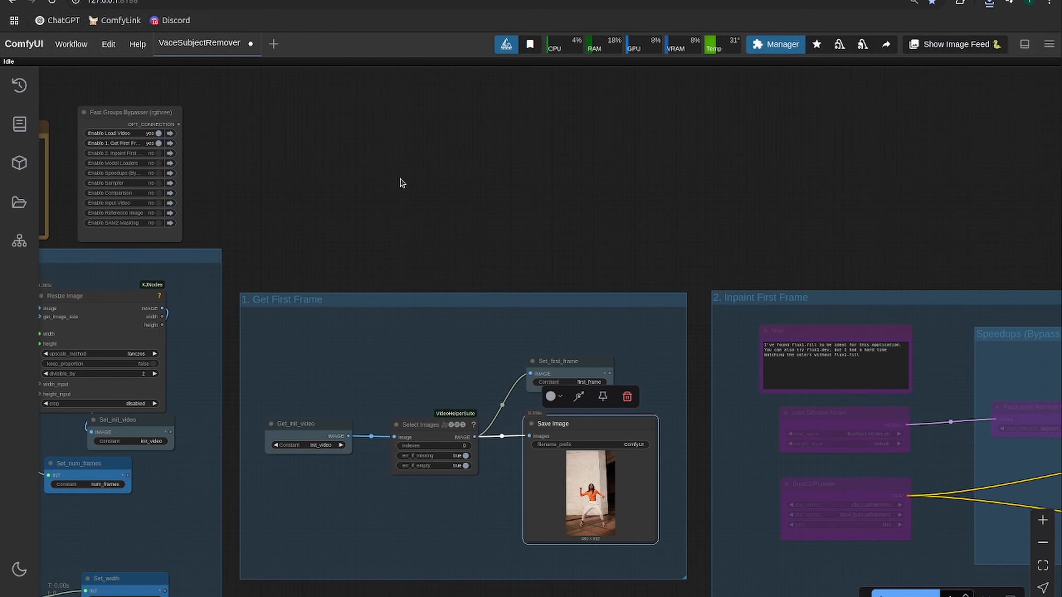
- Enable the 2. Inpaint First Frame group and move its Load Image node up within the group
{"action": "left_click", "coordinate": [158, 154]}
{"action": "left_click_drag", "start_coordinate": [544, 186], "coordinate": [67, 155]}
{"action": "scroll", "coordinate": [303, 197], "scroll_direction": "down", "scroll_amount": 2}
{"action": "left_click_drag", "start_coordinate": [498, 202], "coordinate": [331, 142]}
{"action": "scroll", "coordinate": [295, 435], "scroll_direction": "up", "scroll_amount": 5}
{"action": "left_click_drag", "start_coordinate": [292, 473], "coordinate": [373, 278]}
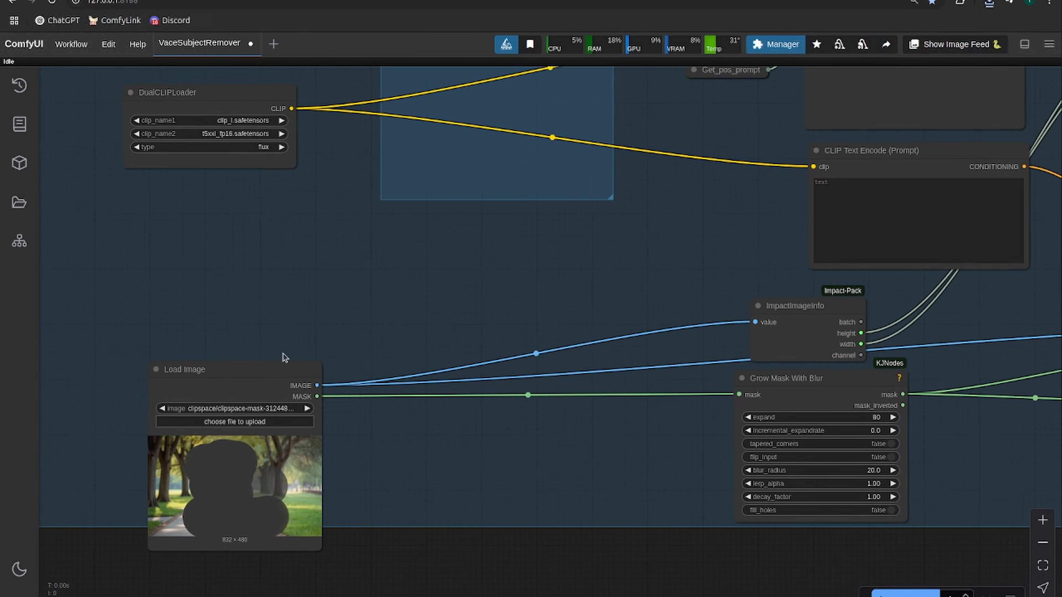
{"action": "left_click_drag", "start_coordinate": [233, 363], "coordinate": [233, 301]}
- Load the downloaded ComfyUI_00183_.png into the inpainting group's Load Image node
{"action": "left_click", "coordinate": [990, 3]}
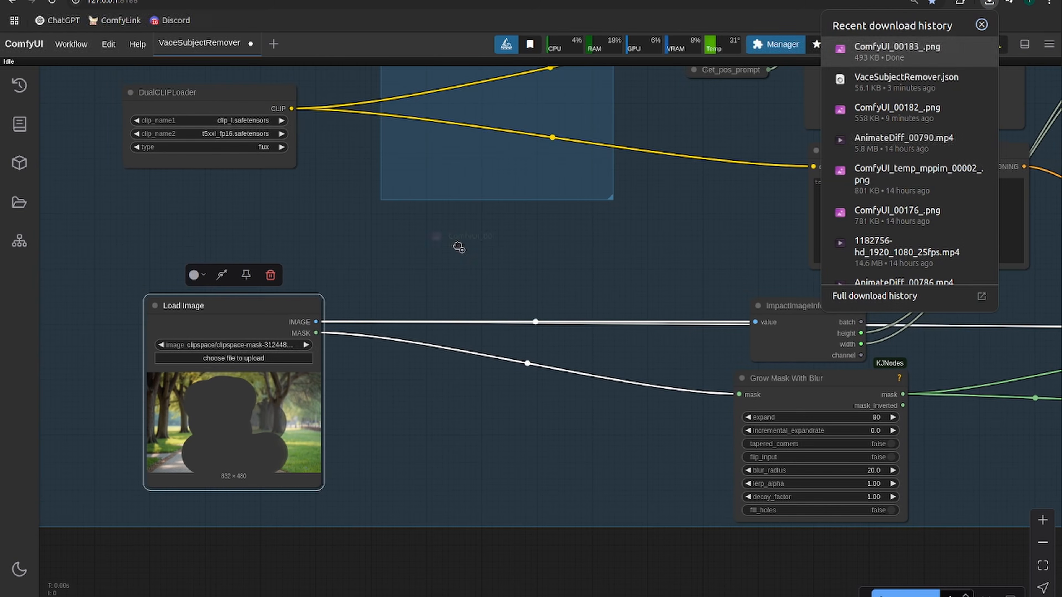
{"action": "left_click_drag", "start_coordinate": [897, 50], "coordinate": [233, 431]}
{"action": "scroll", "coordinate": [168, 440], "scroll_direction": "down", "scroll_amount": 3}
{"action": "left_click_drag", "start_coordinate": [118, 420], "coordinate": [501, 449]}
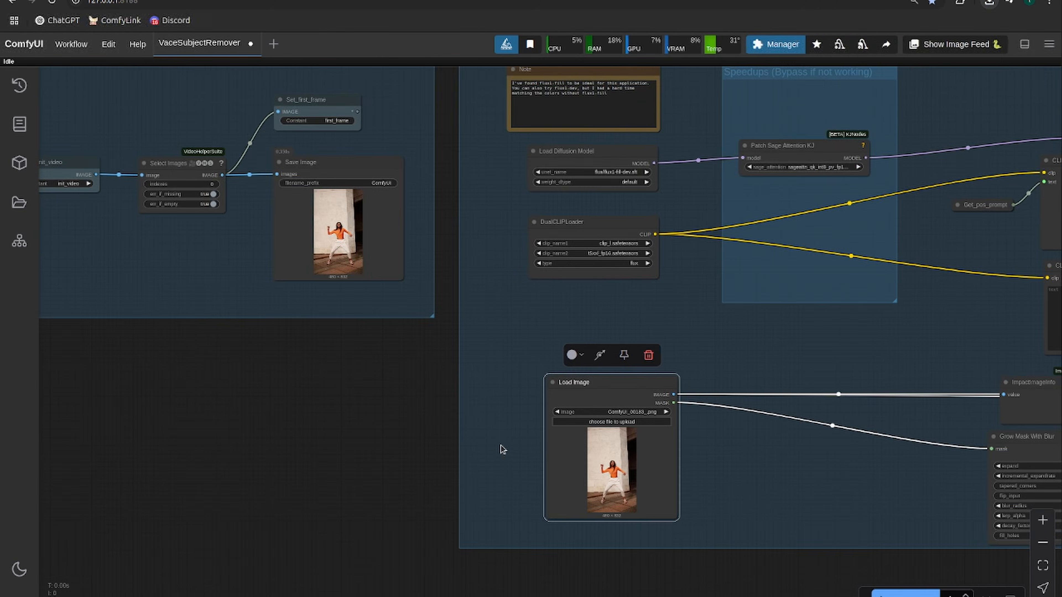
- Examine the Inpaint First Frame group's model loaders, text encoders and mask nodes
{"action": "scroll", "coordinate": [485, 436], "scroll_direction": "down", "scroll_amount": 5}
{"action": "scroll", "coordinate": [594, 428], "scroll_direction": "up", "scroll_amount": 6}
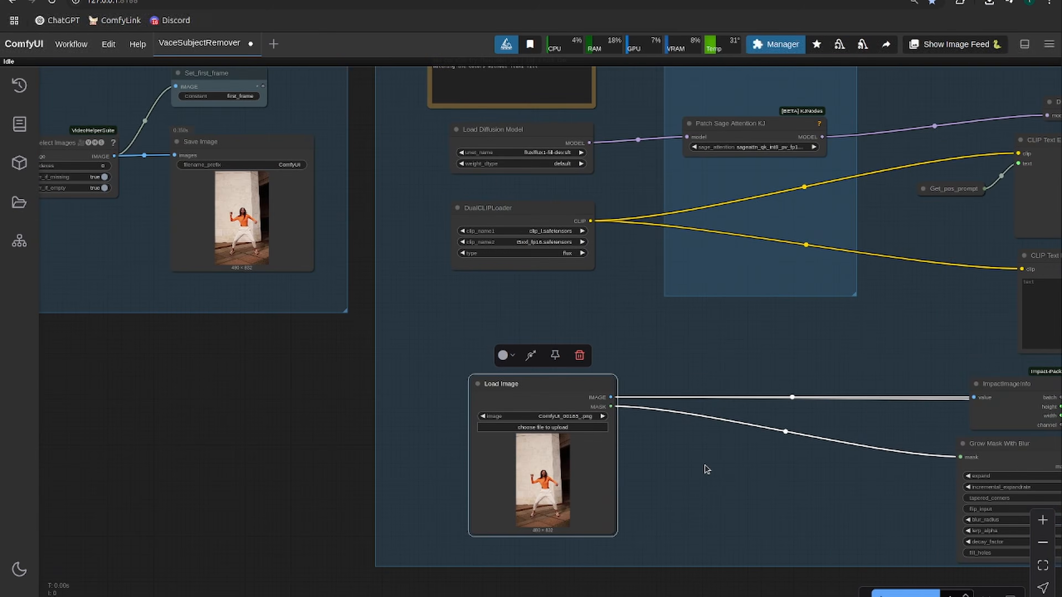
{"action": "scroll", "coordinate": [704, 465], "scroll_direction": "up", "scroll_amount": 1}
{"action": "left_click_drag", "start_coordinate": [705, 465], "coordinate": [516, 429]}
{"action": "scroll", "coordinate": [516, 429], "scroll_direction": "down", "scroll_amount": 5}
{"action": "scroll", "coordinate": [538, 350], "scroll_direction": "up", "scroll_amount": 1}
{"action": "left_click_drag", "start_coordinate": [520, 328], "coordinate": [457, 347]}
{"action": "scroll", "coordinate": [458, 350], "scroll_direction": "up", "scroll_amount": 4}
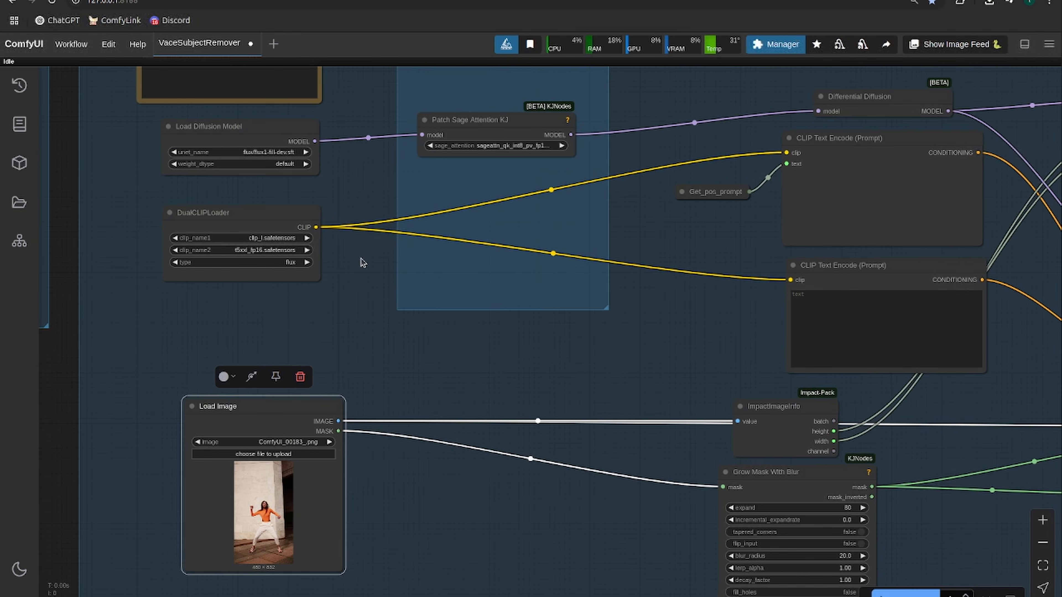
{"action": "scroll", "coordinate": [598, 363], "scroll_direction": "down", "scroll_amount": 2}
{"action": "left_click_drag", "start_coordinate": [600, 365], "coordinate": [223, 304]}
{"action": "left_click_drag", "start_coordinate": [633, 432], "coordinate": [588, 430]}
- Paint a generous mask over the dancing woman in the Load Image node's mask editor and save it
{"action": "scroll", "coordinate": [588, 419], "scroll_direction": "down", "scroll_amount": 7}
{"action": "scroll", "coordinate": [243, 413], "scroll_direction": "up", "scroll_amount": 17}
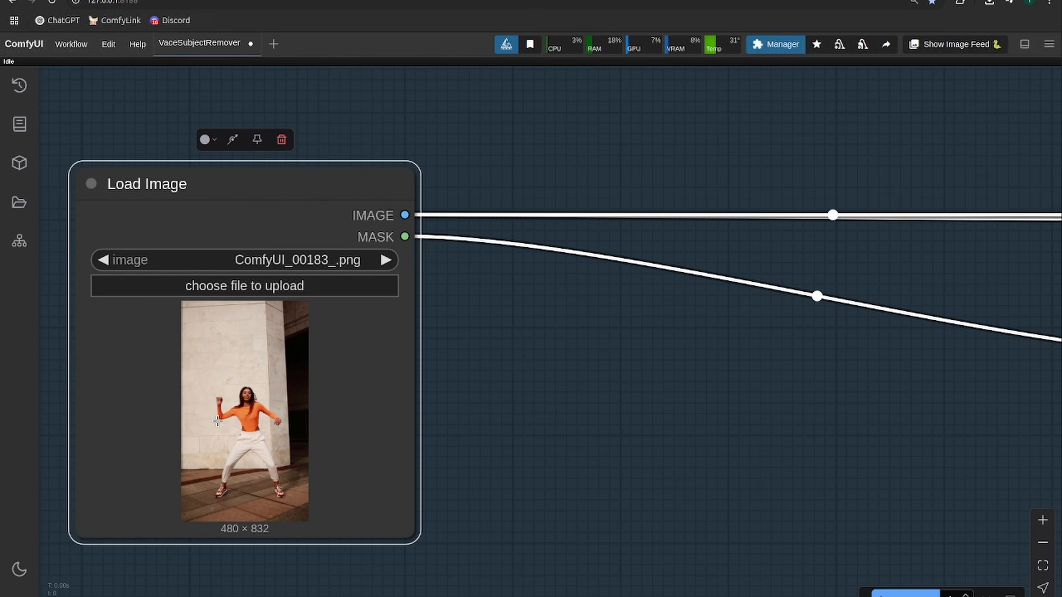
{"action": "right_click", "coordinate": [238, 417]}
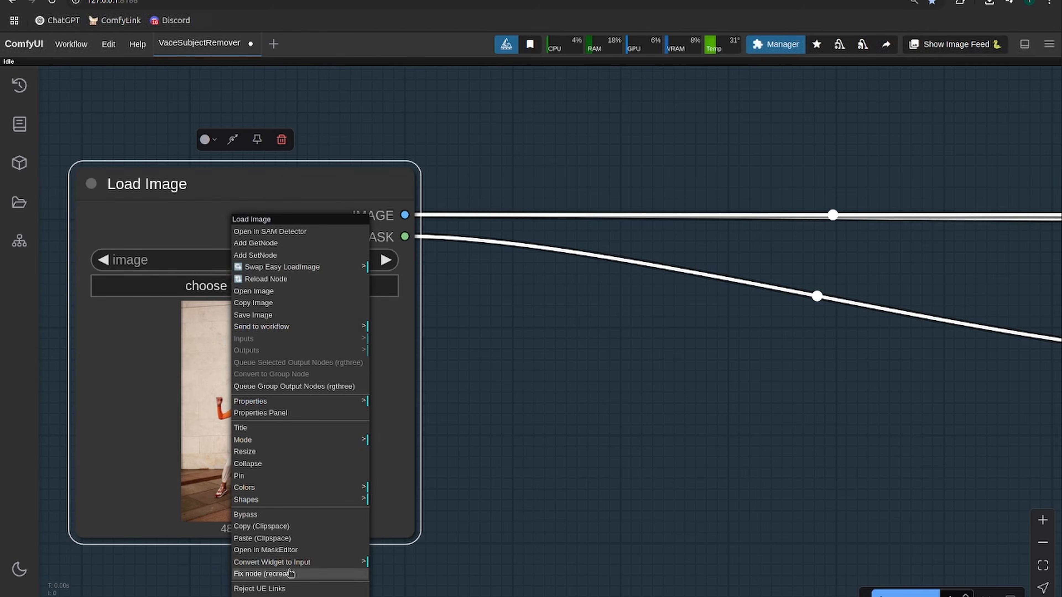
{"action": "left_click", "coordinate": [289, 551]}
{"action": "mouse_move", "coordinate": [494, 313]}
{"action": "left_mouse_down"}
{"action": "mouse_move", "coordinate": [465, 368]}
{"action": "mouse_move", "coordinate": [507, 398]}
{"action": "mouse_move", "coordinate": [501, 419]}
{"action": "mouse_move", "coordinate": [416, 452]}
{"action": "mouse_move", "coordinate": [506, 495]}
{"action": "mouse_move", "coordinate": [500, 527]}
{"action": "mouse_move", "coordinate": [422, 513]}
{"action": "left_mouse_up"}
{"action": "left_click_drag", "start_coordinate": [545, 273], "coordinate": [552, 278]}
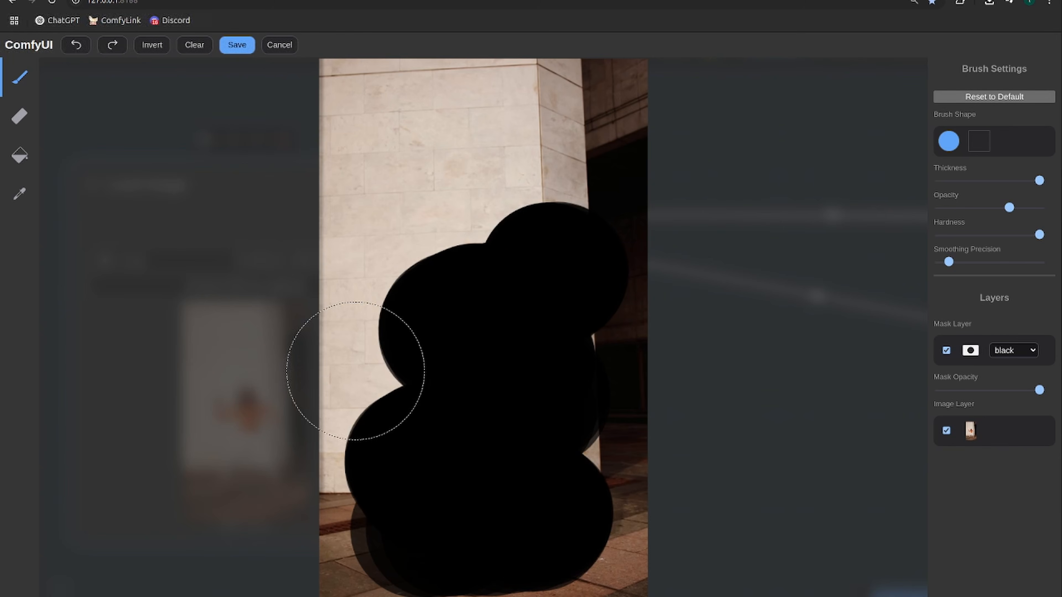
{"action": "left_click_drag", "start_coordinate": [383, 303], "coordinate": [393, 302]}
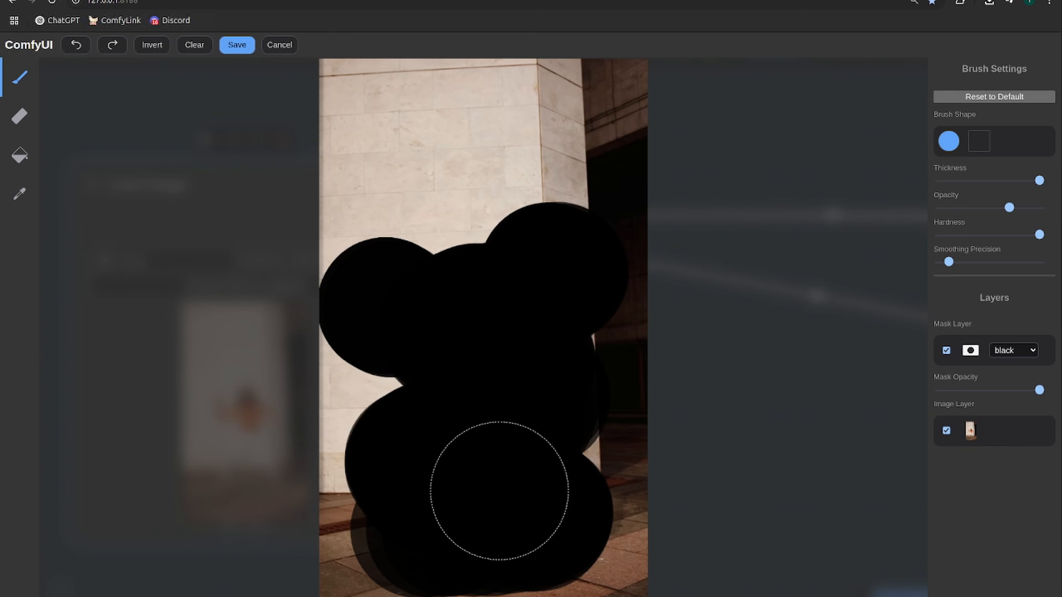
{"action": "left_click", "coordinate": [233, 45]}
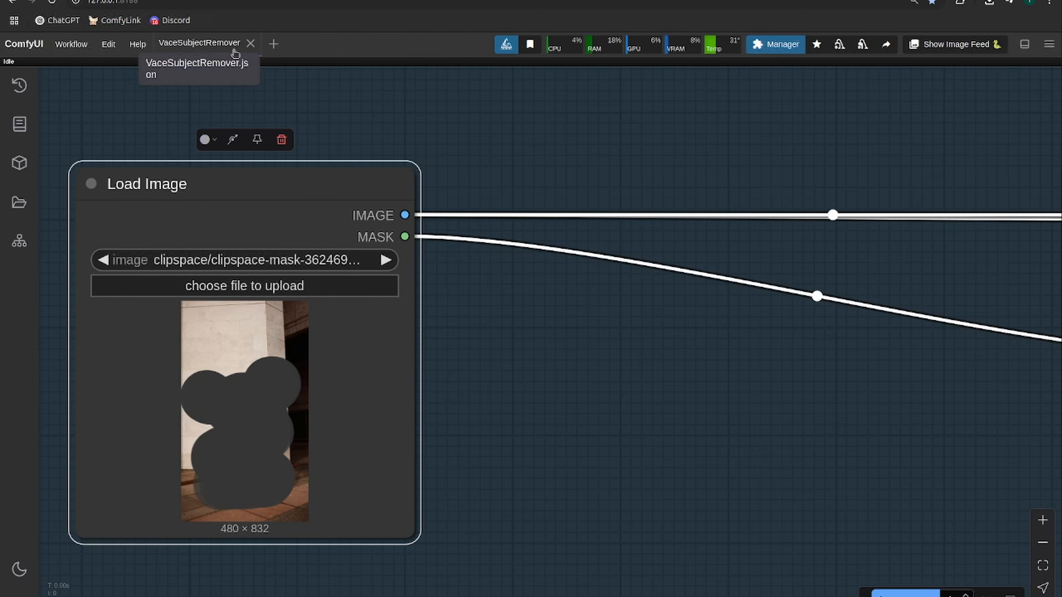
- Run the workflow to inpaint the masked first frame
{"action": "scroll", "coordinate": [592, 308], "scroll_direction": "down", "scroll_amount": 4}
{"action": "scroll", "coordinate": [593, 358], "scroll_direction": "down", "scroll_amount": 4}
{"action": "left_click_drag", "start_coordinate": [706, 359], "coordinate": [462, 362]}
{"action": "left_click_drag", "start_coordinate": [581, 377], "coordinate": [456, 488]}
{"action": "scroll", "coordinate": [456, 488], "scroll_direction": "down", "scroll_amount": 1}
{"action": "key", "text": "ctrl+Return"}
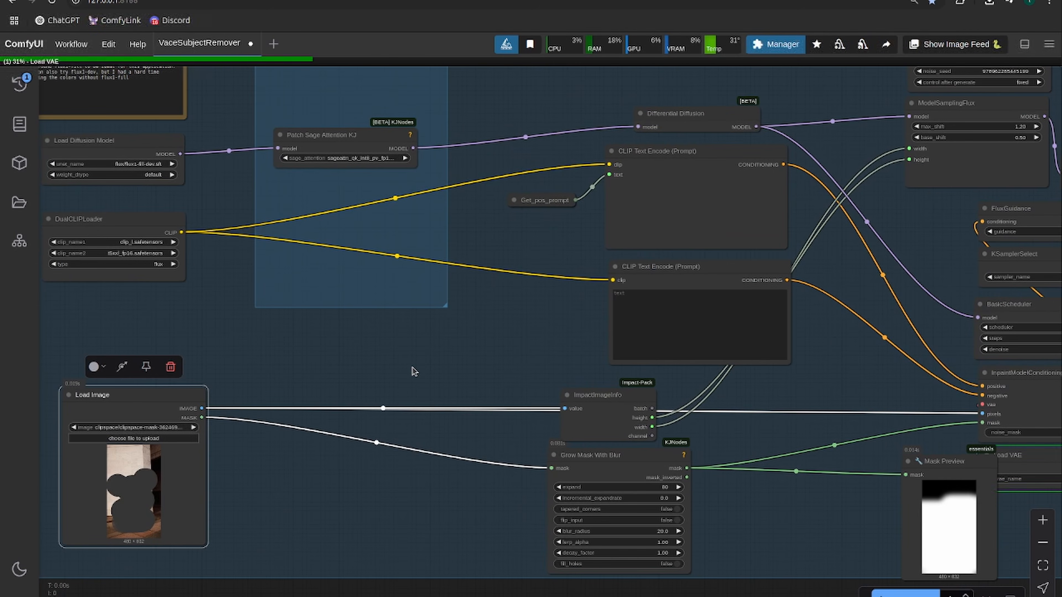
- Set the expand value of the Grow Mask With Blur node to 40
{"action": "left_click_drag", "start_coordinate": [505, 368], "coordinate": [173, 367]}
{"action": "scroll", "coordinate": [354, 416], "scroll_direction": "up", "scroll_amount": 1}
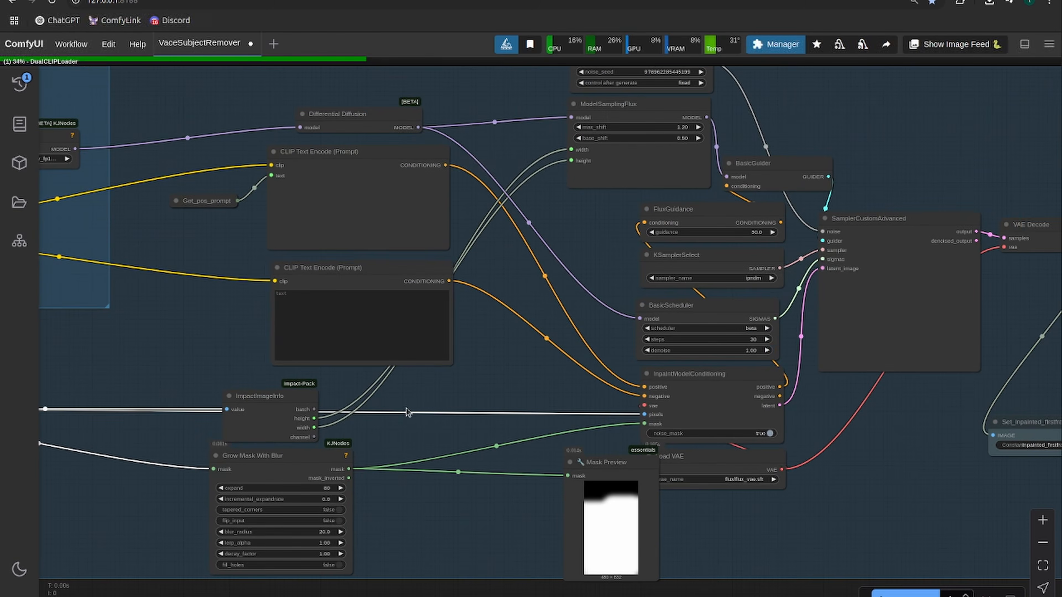
{"action": "left_click_drag", "start_coordinate": [485, 412], "coordinate": [99, 412]}
{"action": "scroll", "coordinate": [438, 435], "scroll_direction": "down", "scroll_amount": 2}
{"action": "scroll", "coordinate": [469, 472], "scroll_direction": "up", "scroll_amount": 3}
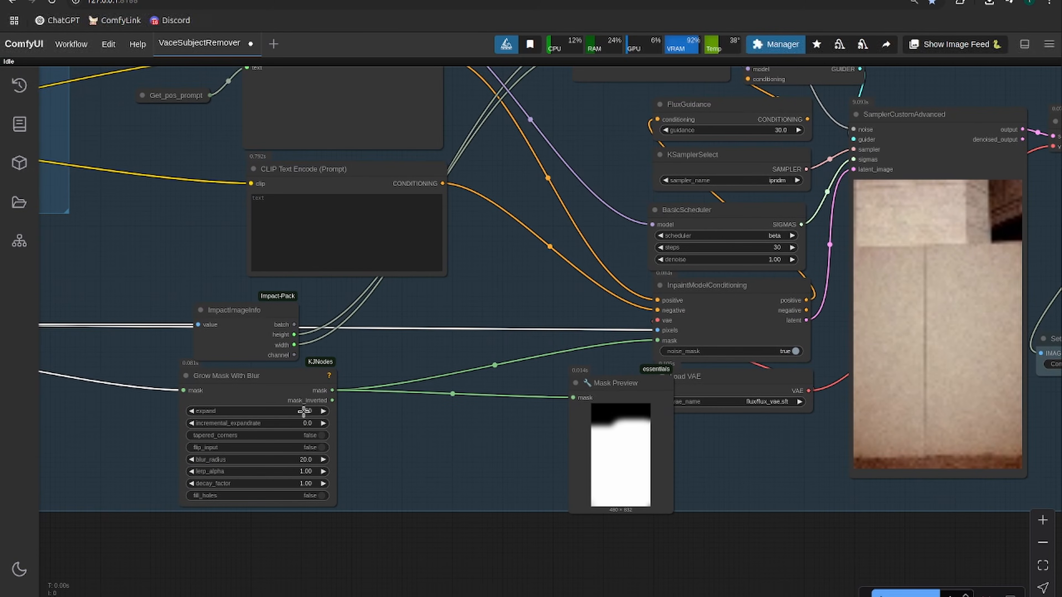
{"action": "left_click", "coordinate": [292, 459]}
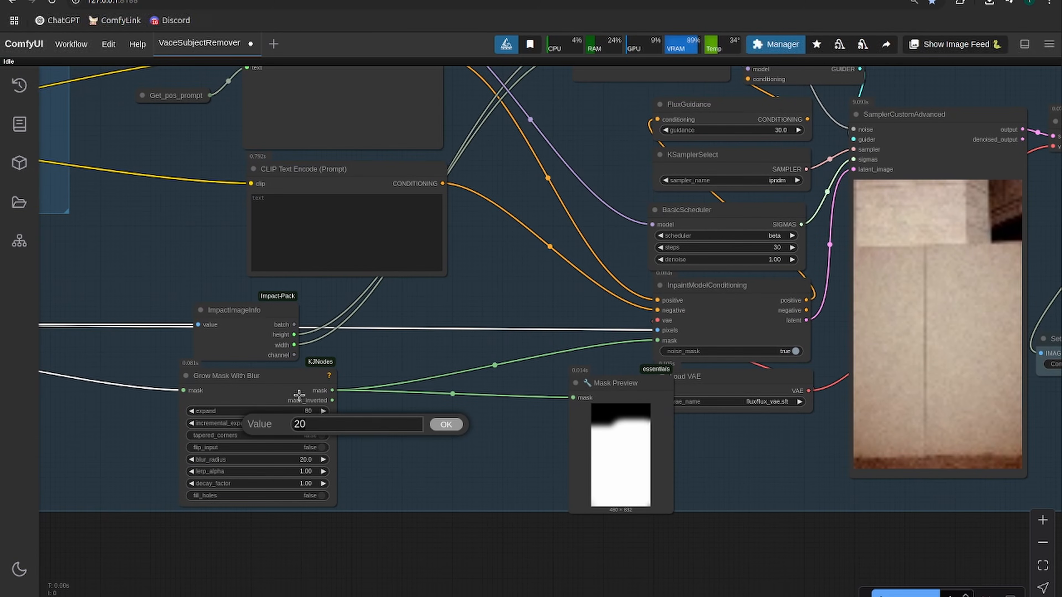
{"action": "left_click", "coordinate": [291, 410]}
{"action": "type", "text": "4"}
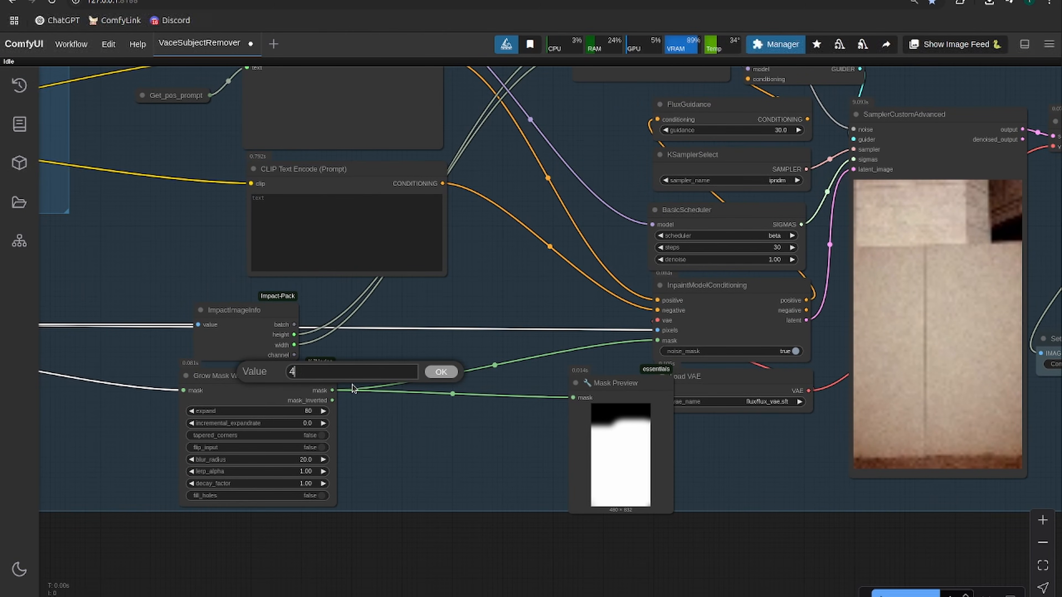
{"action": "type", "text": "0"}
{"action": "key", "text": "Return"}
- Check the inpainted first frame in the Preview Image node against the mask preview
{"action": "left_click_drag", "start_coordinate": [447, 440], "coordinate": [354, 431]}
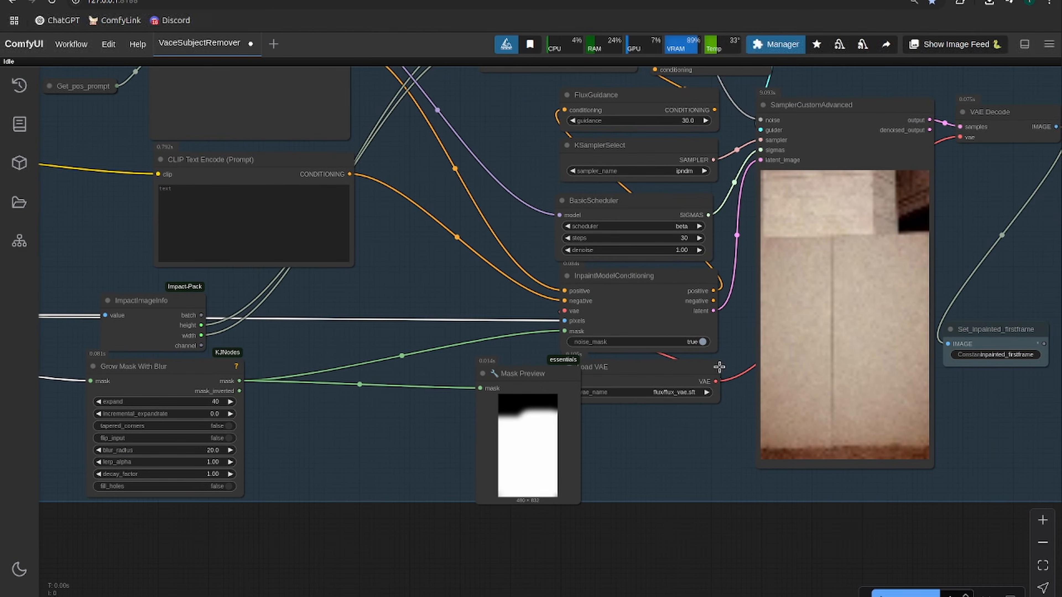
{"action": "left_click_drag", "start_coordinate": [710, 434], "coordinate": [274, 441]}
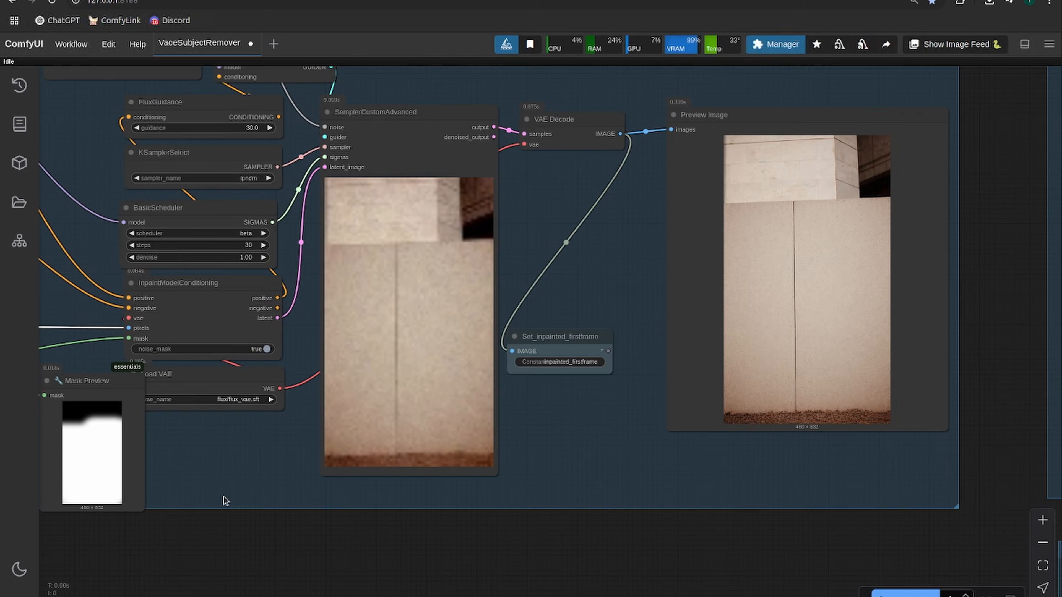
{"action": "left_click_drag", "start_coordinate": [225, 501], "coordinate": [385, 448]}
{"action": "left_click_drag", "start_coordinate": [142, 383], "coordinate": [425, 407]}
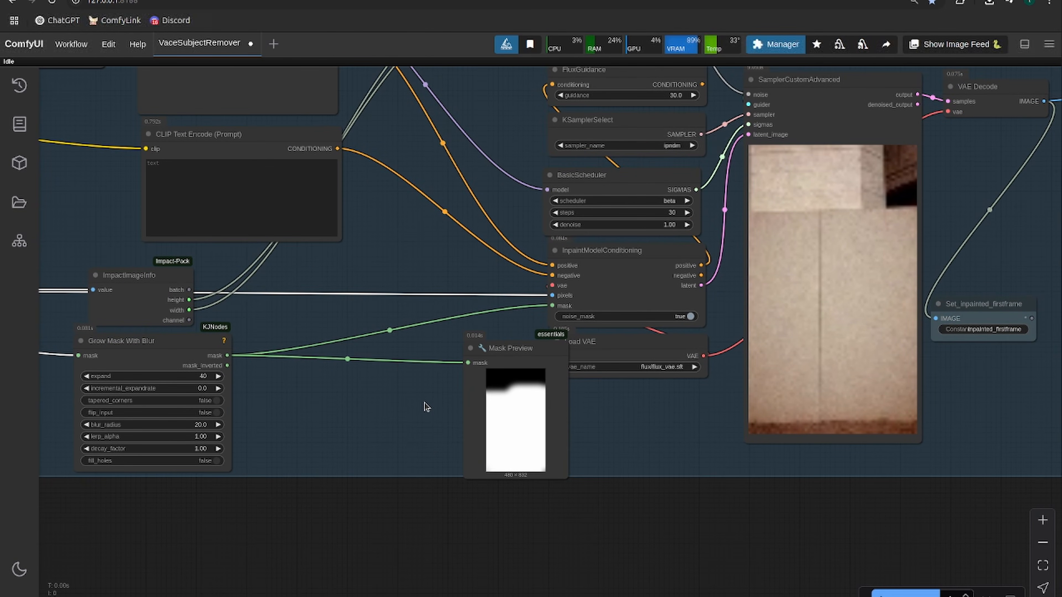
- Run the workflow again to inpaint the first frame and check the result in the Preview Image node
{"action": "key", "text": "ctrl+Return"}
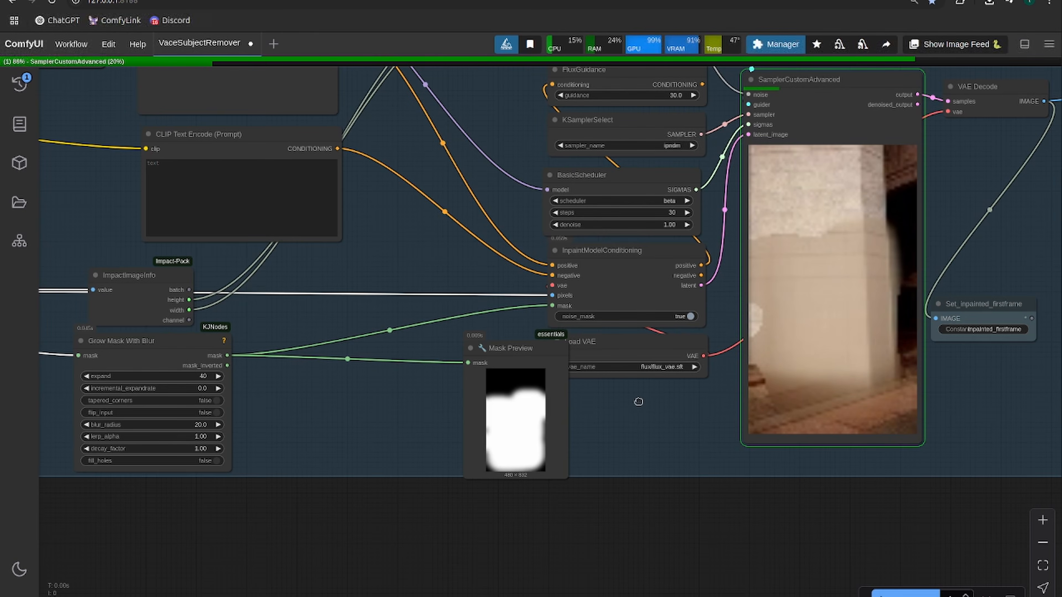
{"action": "left_click_drag", "start_coordinate": [639, 401], "coordinate": [396, 403]}
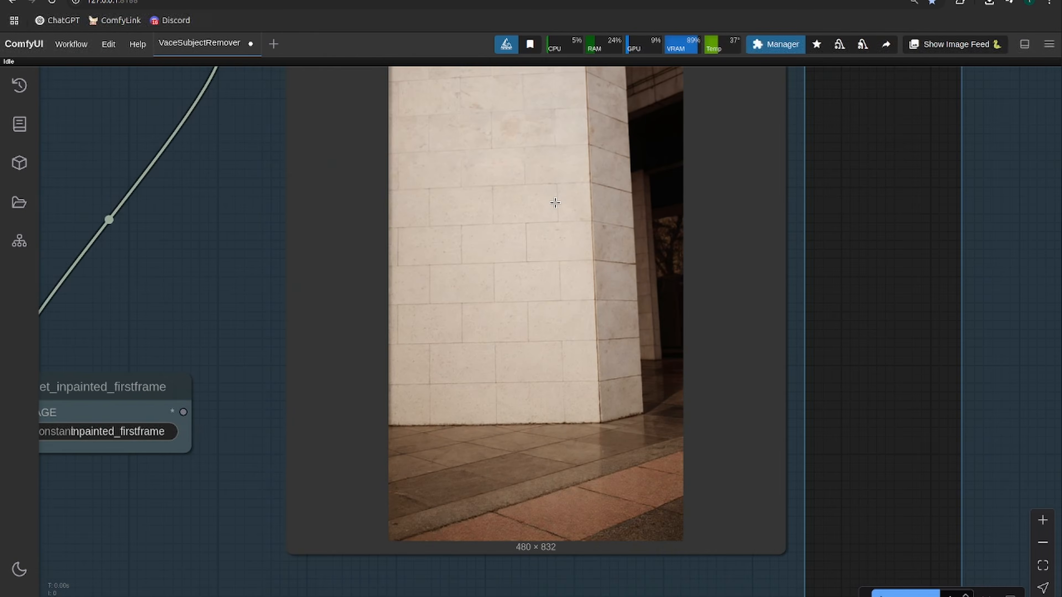
{"action": "scroll", "coordinate": [556, 199], "scroll_direction": "up", "scroll_amount": 1}
{"action": "scroll", "coordinate": [83, 381], "scroll_direction": "down", "scroll_amount": 2}
{"action": "left_click_drag", "start_coordinate": [190, 222], "coordinate": [449, 317]}
{"action": "scroll", "coordinate": [448, 316], "scroll_direction": "down", "scroll_amount": 3}
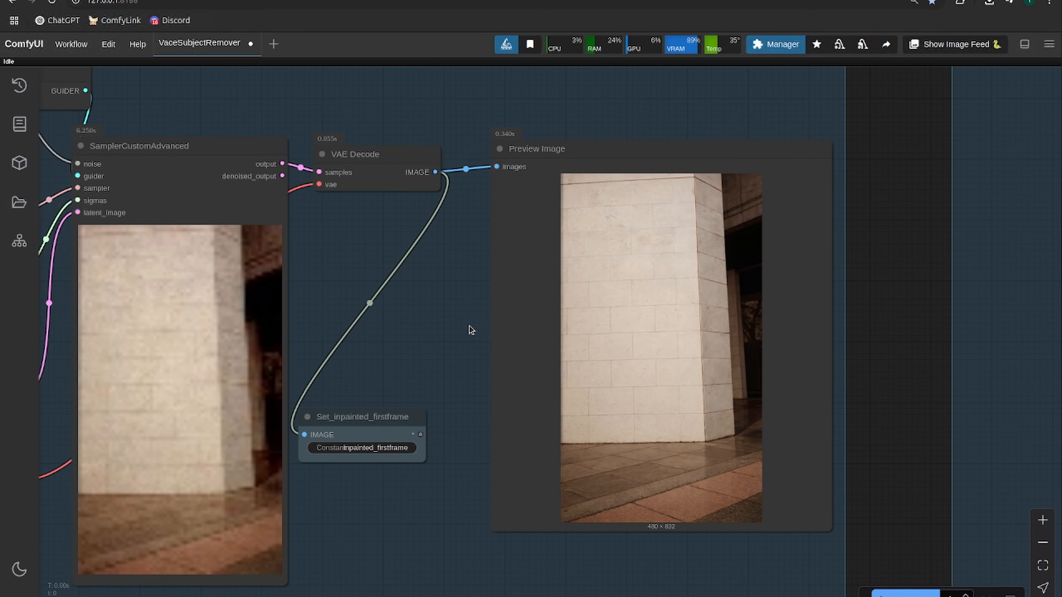
{"action": "left_click_drag", "start_coordinate": [450, 311], "coordinate": [376, 319]}
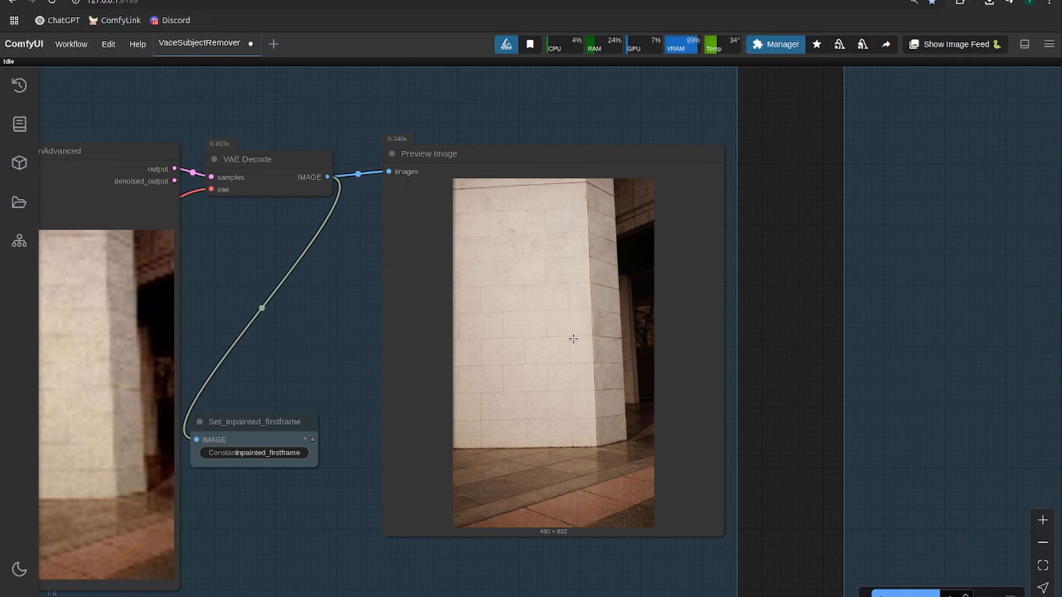
- Enable all workflow groups in the Fast Groups Bypasser node, including Model Loaders, Sampler, Reference Image and SAM2 Masking
{"action": "scroll", "coordinate": [597, 275], "scroll_direction": "down", "scroll_amount": 11}
{"action": "left_click_drag", "start_coordinate": [427, 458], "coordinate": [620, 446]}
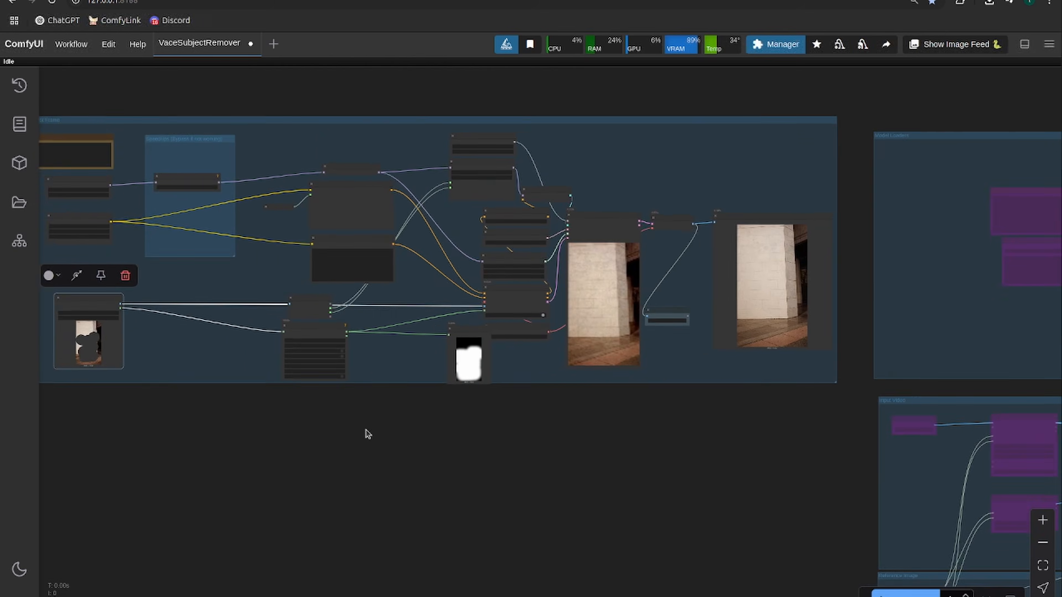
{"action": "scroll", "coordinate": [330, 430], "scroll_direction": "up", "scroll_amount": 4}
{"action": "left_click_drag", "start_coordinate": [330, 430], "coordinate": [654, 479]}
{"action": "scroll", "coordinate": [430, 376], "scroll_direction": "down", "scroll_amount": 3}
{"action": "left_click_drag", "start_coordinate": [419, 367], "coordinate": [713, 449]}
{"action": "left_click_drag", "start_coordinate": [300, 372], "coordinate": [521, 453]}
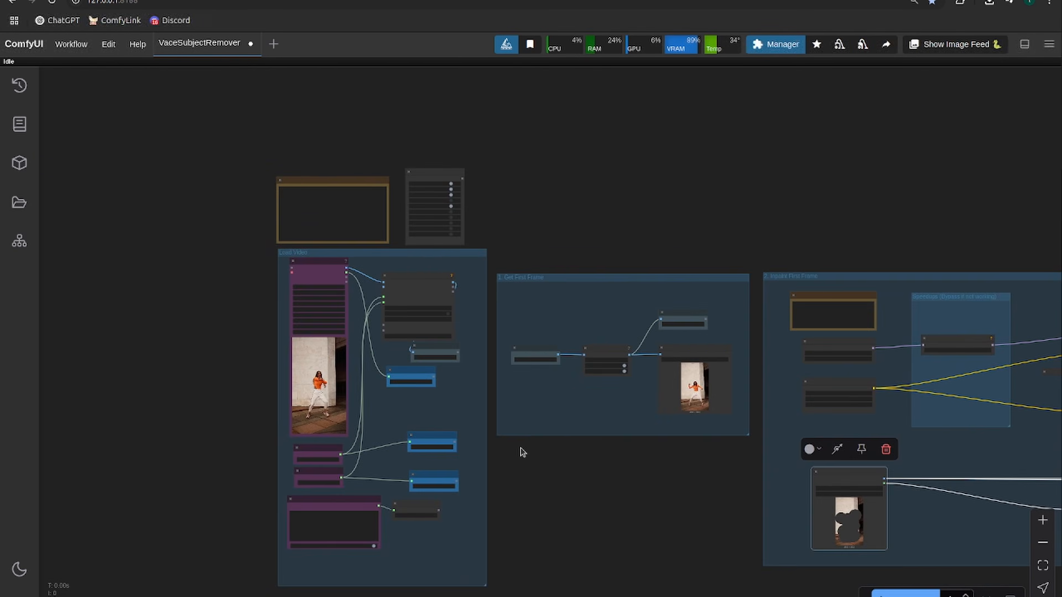
{"action": "scroll", "coordinate": [356, 335], "scroll_direction": "up", "scroll_amount": 7}
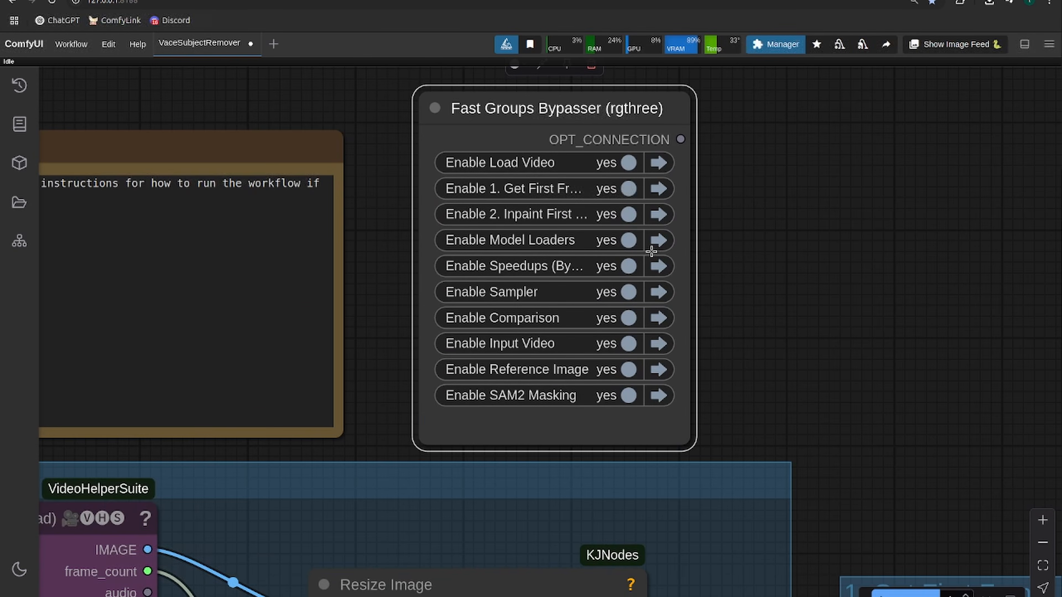
- Reactivate the bypassed WanVideo BlockSwap node beside the model loaders and set its vace_blocks_to_swap to 15
{"action": "scroll", "coordinate": [588, 262], "scroll_direction": "down", "scroll_amount": 12}
{"action": "left_click_drag", "start_coordinate": [752, 423], "coordinate": [462, 404]}
{"action": "scroll", "coordinate": [629, 452], "scroll_direction": "up", "scroll_amount": 4}
{"action": "left_click_drag", "start_coordinate": [629, 452], "coordinate": [268, 435]}
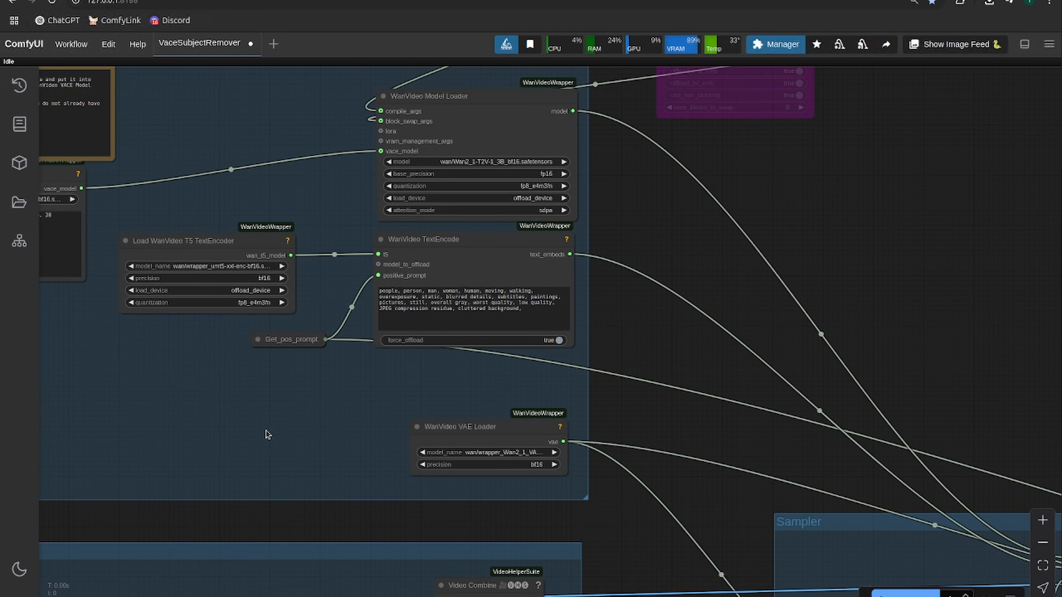
{"action": "left_click_drag", "start_coordinate": [183, 354], "coordinate": [208, 435]}
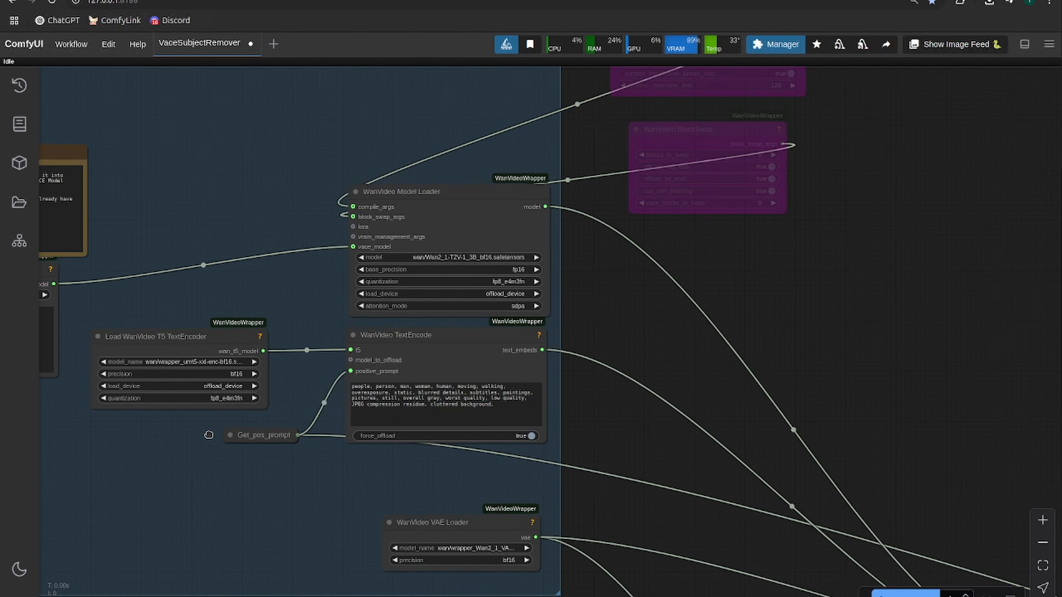
{"action": "left_click_drag", "start_coordinate": [687, 296], "coordinate": [499, 327]}
{"action": "right_click", "coordinate": [490, 235]}
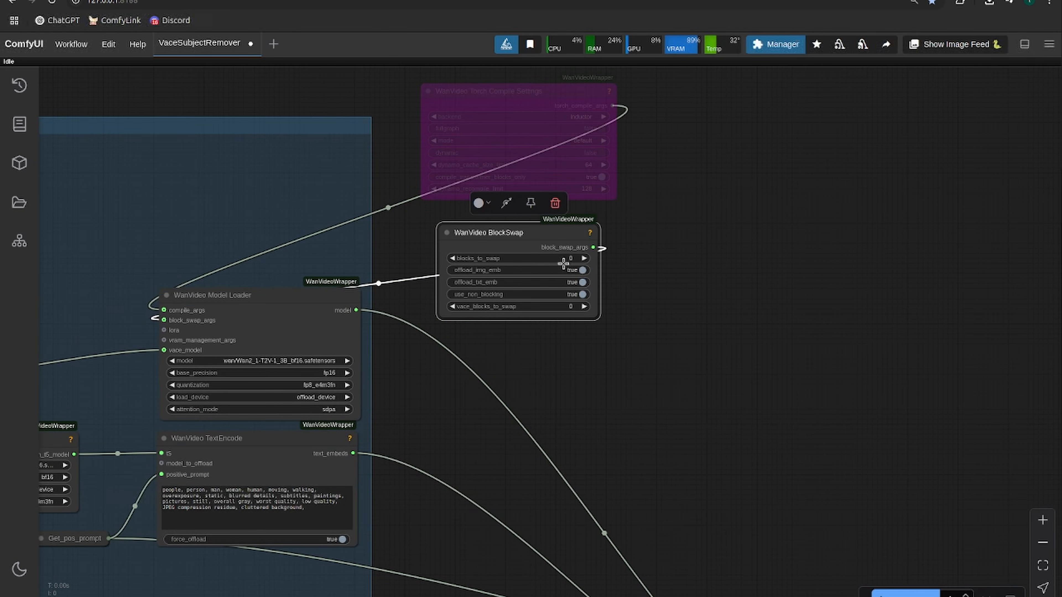
{"action": "left_click", "coordinate": [554, 307]}
{"action": "key", "text": "Return"}
{"action": "scroll", "coordinate": [540, 293], "scroll_direction": "up", "scroll_amount": 12}
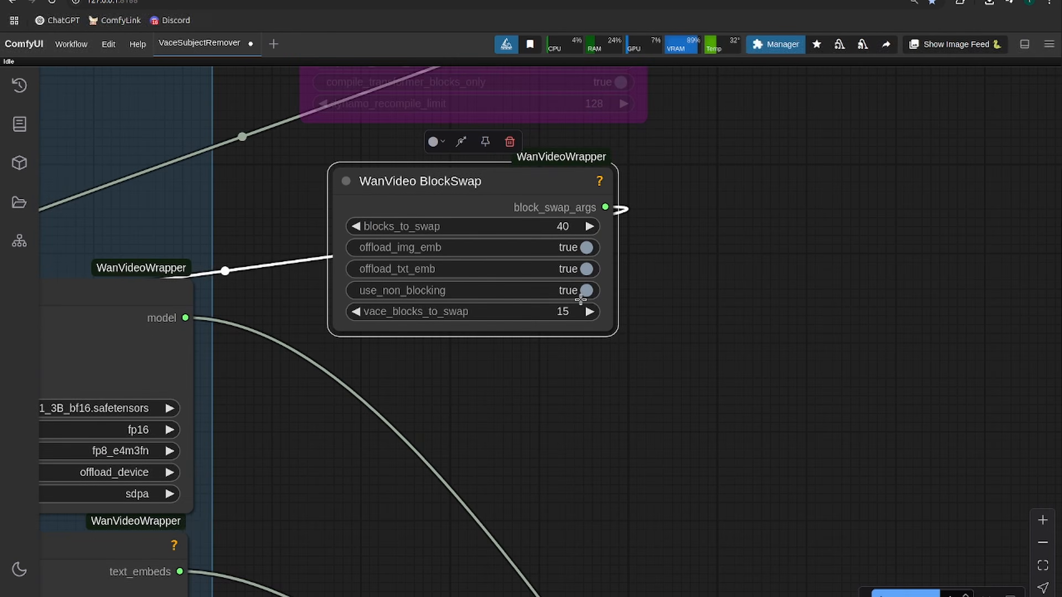
- Set blocks_to_swap and vace_blocks_to_swap to 0 in the WanVideo BlockSwap node and bypass the node again
{"action": "left_click", "coordinate": [590, 190]}
{"action": "type", "text": "0"}
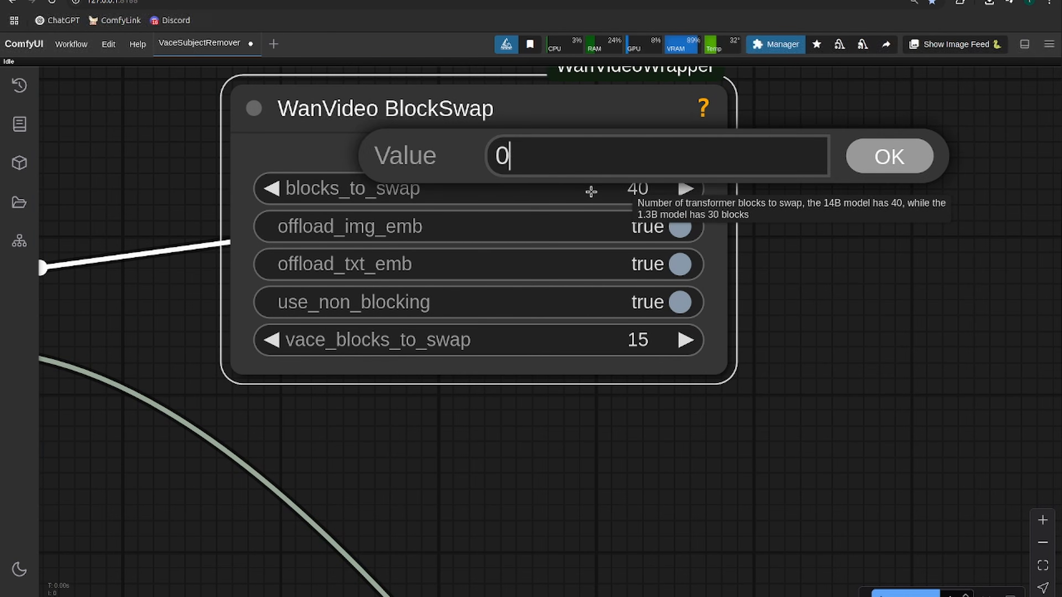
{"action": "key", "text": "Return"}
{"action": "left_click", "coordinate": [584, 350]}
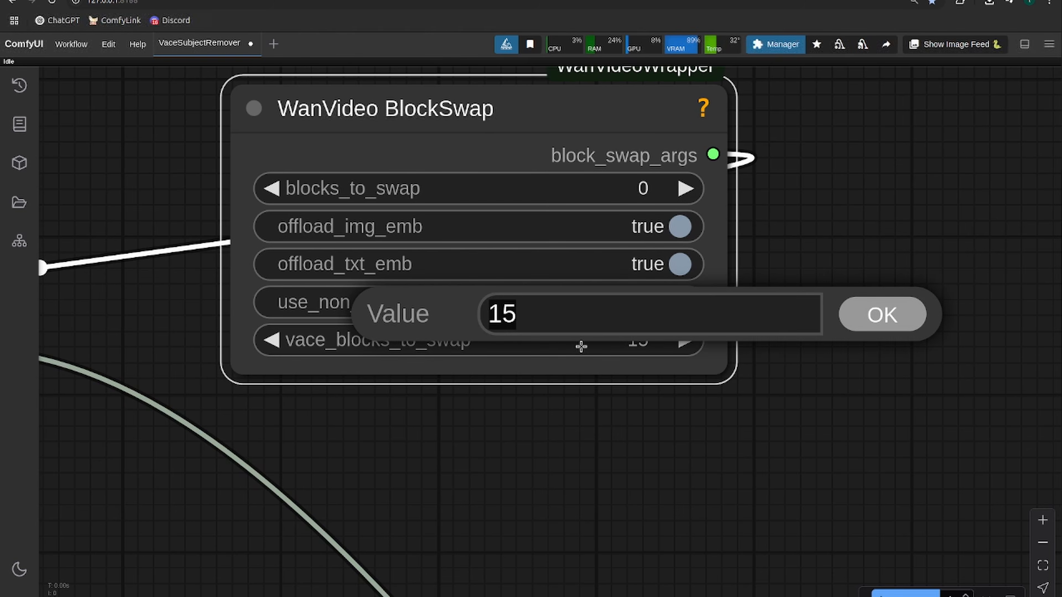
{"action": "type", "text": "0"}
{"action": "key", "text": "Return"}
{"action": "right_click", "coordinate": [550, 105]}
{"action": "left_click", "coordinate": [558, 319]}
{"action": "scroll", "coordinate": [756, 413], "scroll_direction": "down", "scroll_amount": 10}
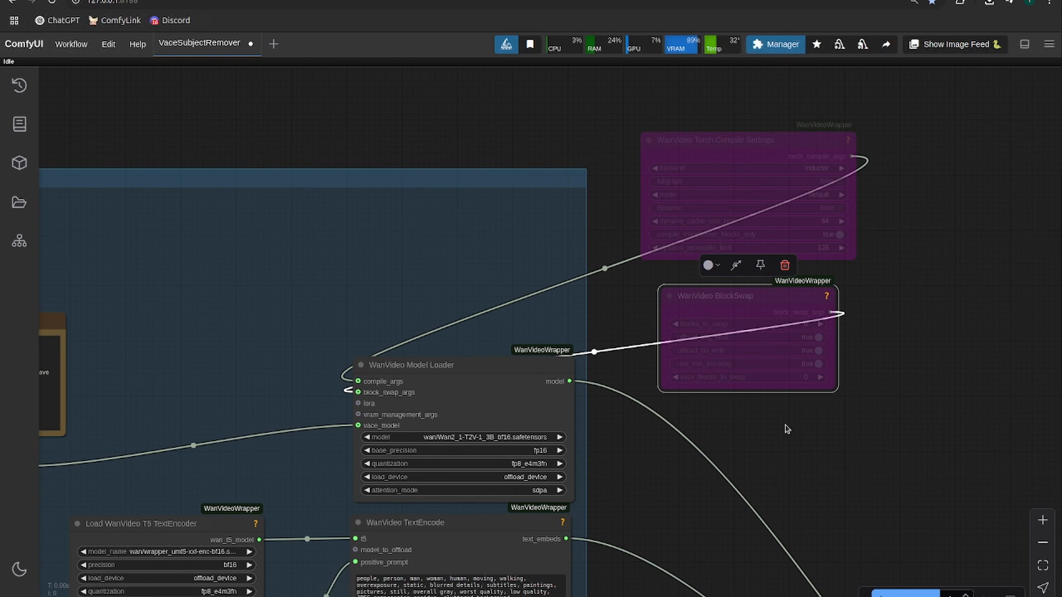
- Set the attention_mode of the WanVideo Model Loader to sageattn
{"action": "left_click_drag", "start_coordinate": [788, 422], "coordinate": [860, 292]}
{"action": "left_click_drag", "start_coordinate": [755, 361], "coordinate": [843, 305]}
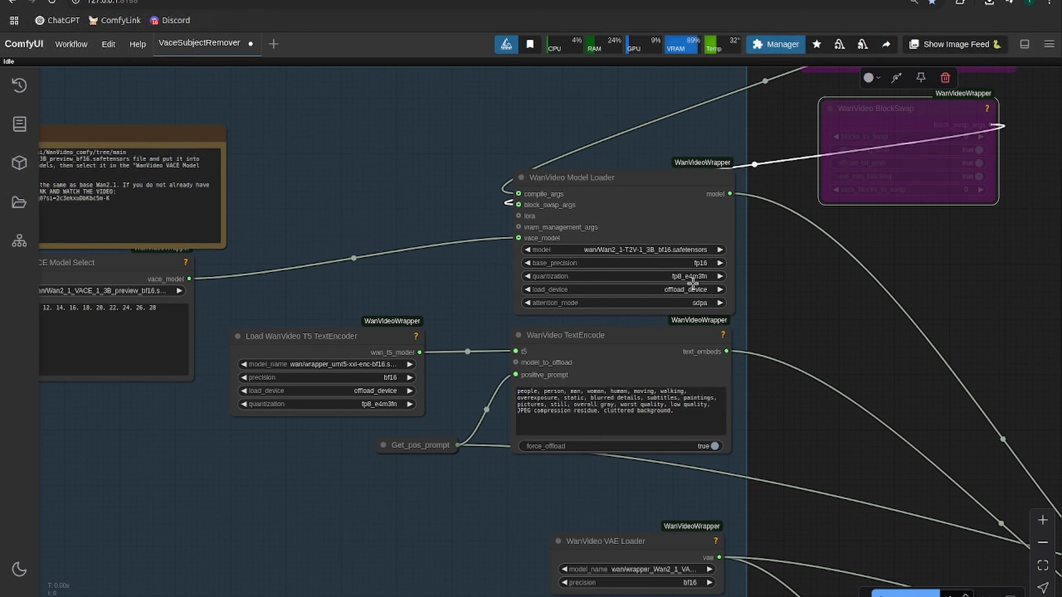
{"action": "left_click", "coordinate": [686, 275]}
{"action": "left_click", "coordinate": [780, 287]}
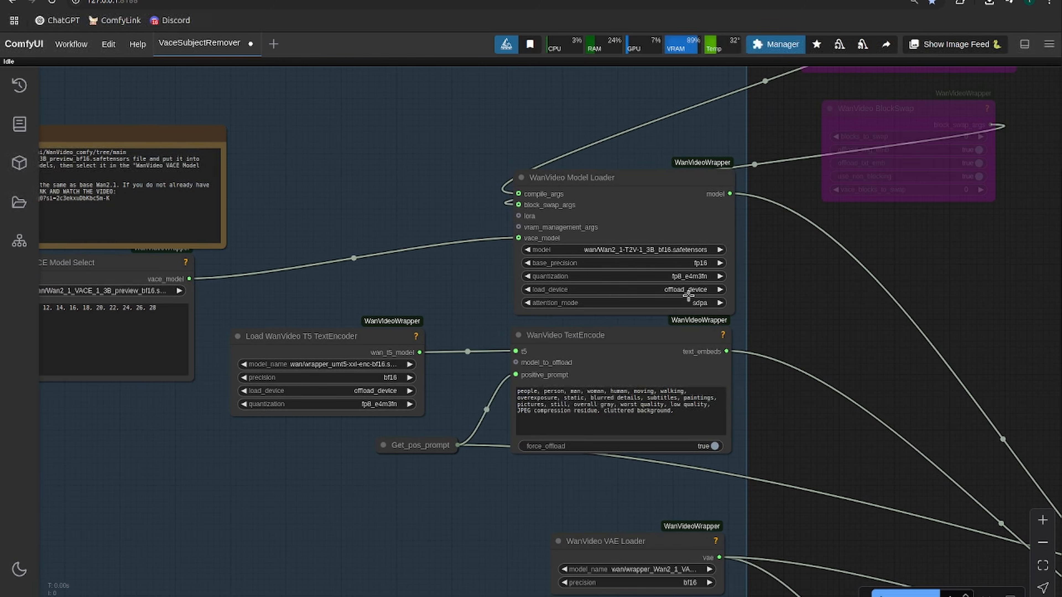
{"action": "scroll", "coordinate": [679, 305], "scroll_direction": "up", "scroll_amount": 5}
{"action": "left_click", "coordinate": [681, 306]}
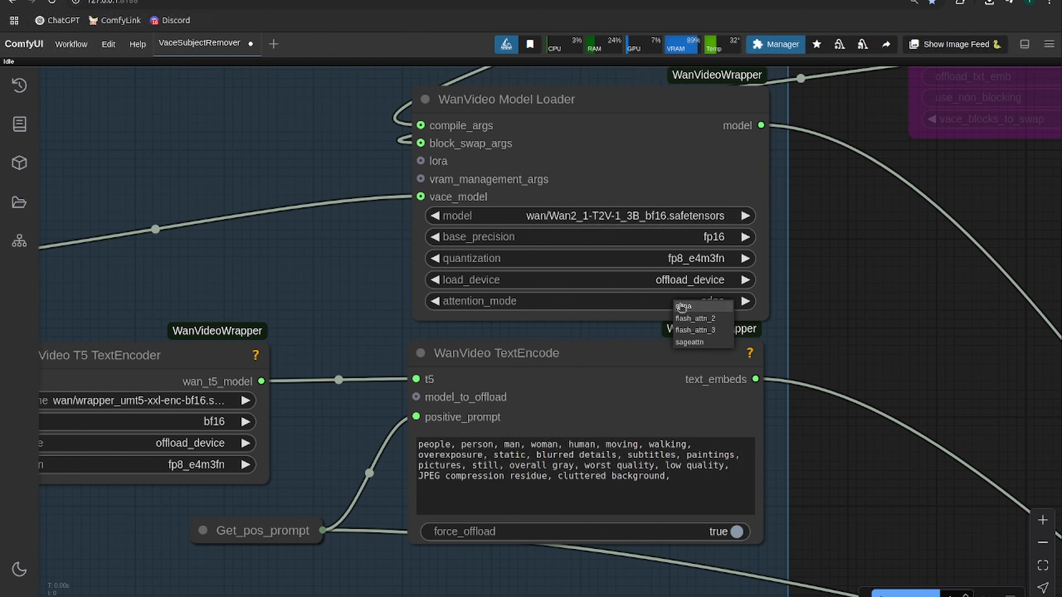
{"action": "left_click", "coordinate": [692, 342]}
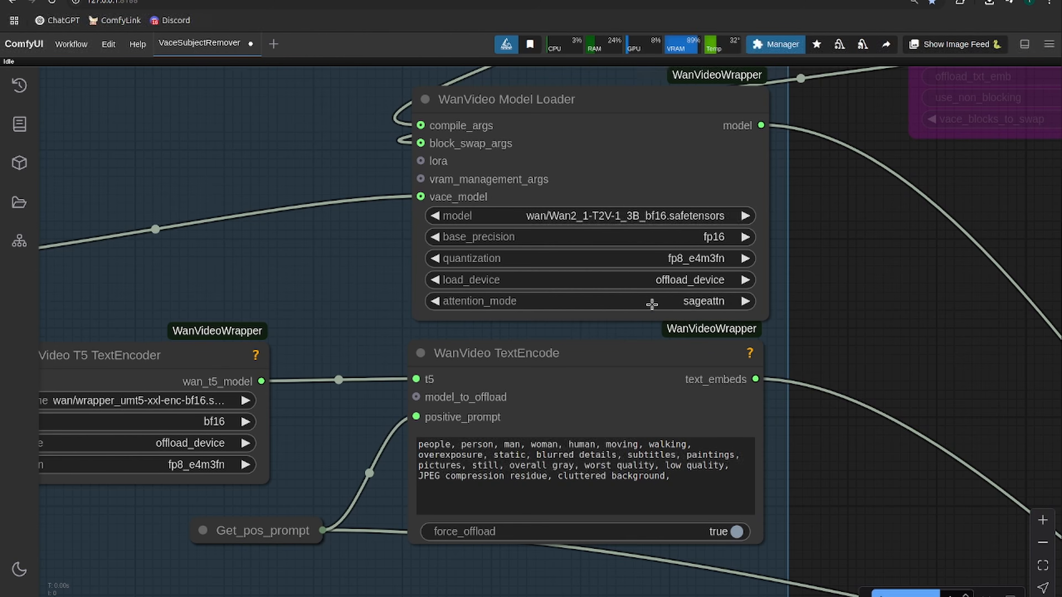
- Examine the SAM2 Masking group, from the Florence2Run segmentation through the Grow Mask With Blur node to the mask video
{"action": "scroll", "coordinate": [651, 304], "scroll_direction": "down", "scroll_amount": 4}
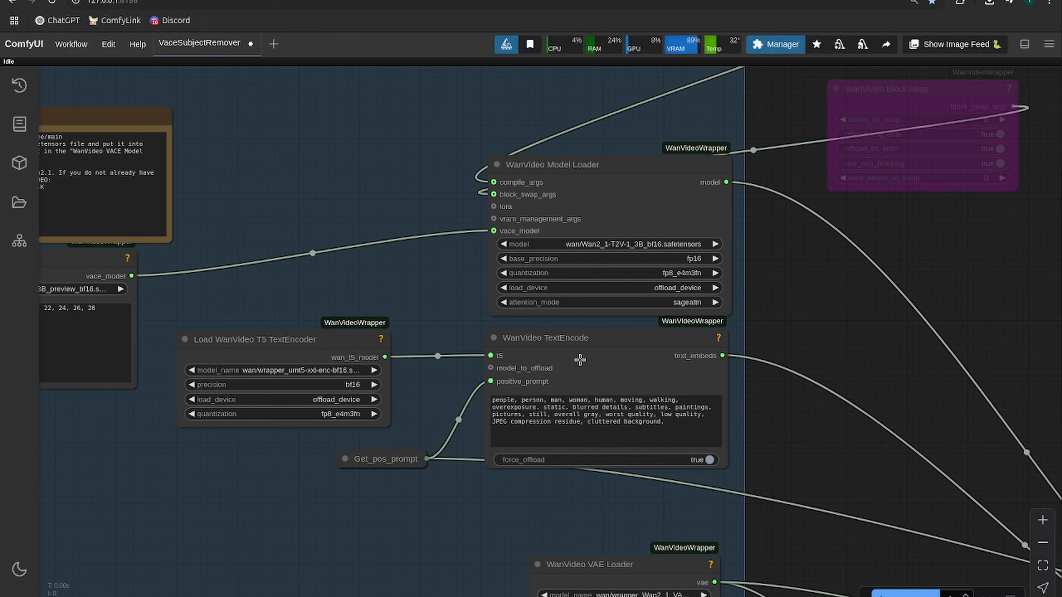
{"action": "left_click_drag", "start_coordinate": [417, 462], "coordinate": [613, 363]}
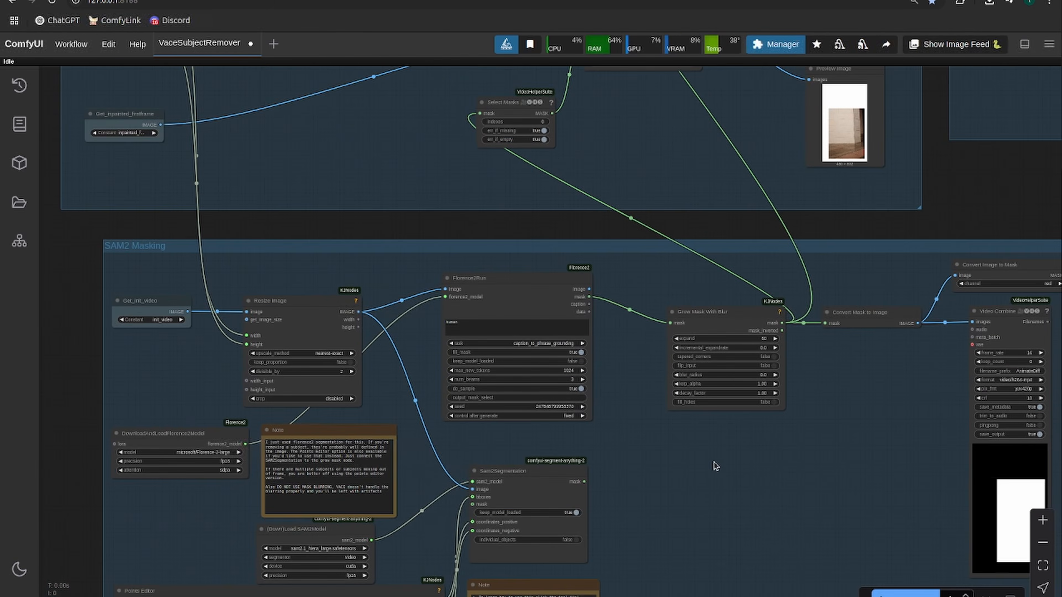
{"action": "scroll", "coordinate": [714, 463], "scroll_direction": "up", "scroll_amount": 1}
{"action": "left_click_drag", "start_coordinate": [713, 462], "coordinate": [682, 437]}
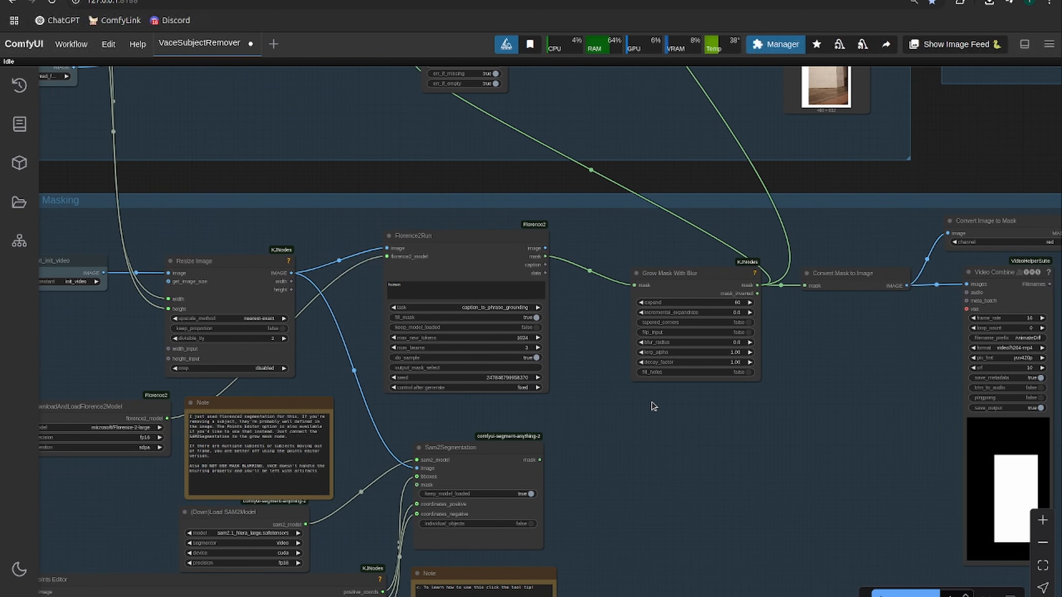
{"action": "scroll", "coordinate": [618, 416], "scroll_direction": "down", "scroll_amount": 1}
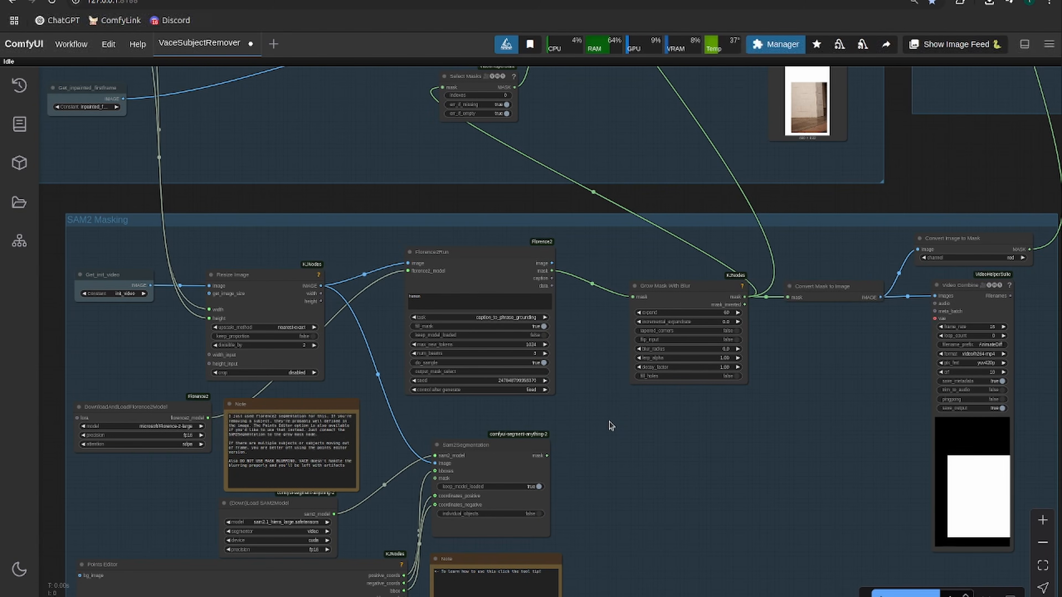
{"action": "scroll", "coordinate": [335, 363], "scroll_direction": "up", "scroll_amount": 2}
{"action": "left_click_drag", "start_coordinate": [346, 372], "coordinate": [421, 361]}
{"action": "scroll", "coordinate": [791, 438], "scroll_direction": "up", "scroll_amount": 1}
{"action": "left_click_drag", "start_coordinate": [793, 440], "coordinate": [578, 444]}
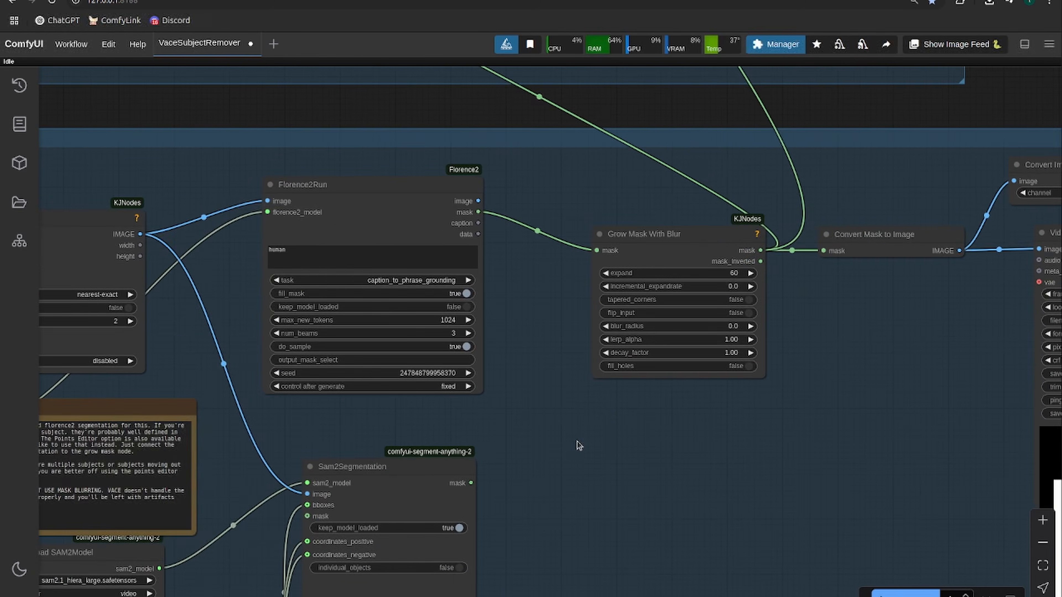
{"action": "scroll", "coordinate": [576, 434], "scroll_direction": "down", "scroll_amount": 2}
- Try "car" as the text prompt of the Florence2Run node and restore the prompt to "human"
{"action": "left_click", "coordinate": [351, 293]}
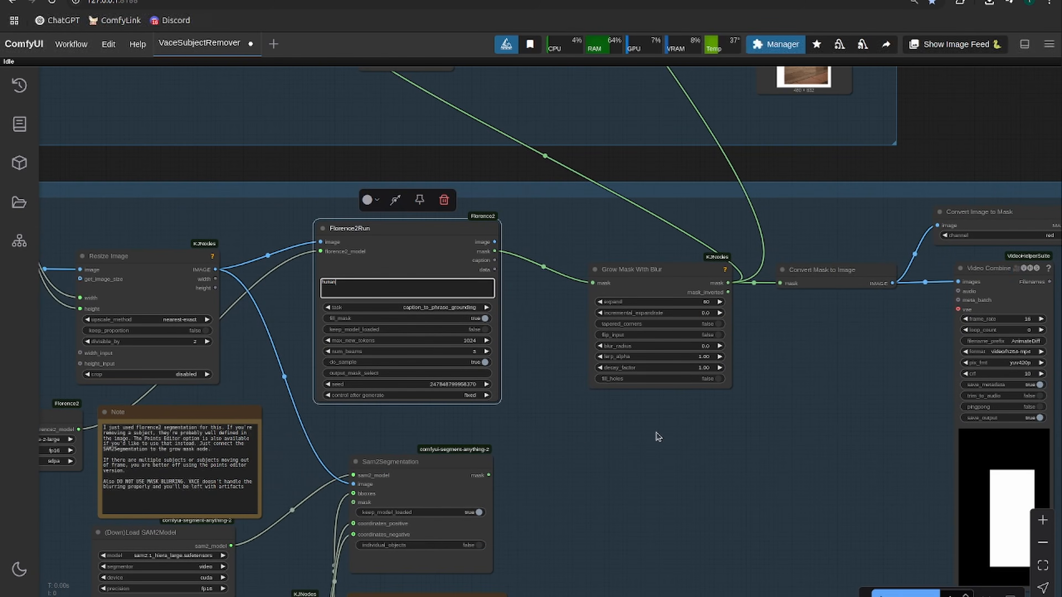
{"action": "left_click_drag", "start_coordinate": [657, 434], "coordinate": [727, 430]}
{"action": "scroll", "coordinate": [705, 412], "scroll_direction": "up", "scroll_amount": 3}
{"action": "left_click_drag", "start_coordinate": [614, 409], "coordinate": [459, 401]}
{"action": "scroll", "coordinate": [335, 374], "scroll_direction": "down", "scroll_amount": 2}
{"action": "left_click_drag", "start_coordinate": [209, 257], "coordinate": [139, 257]}
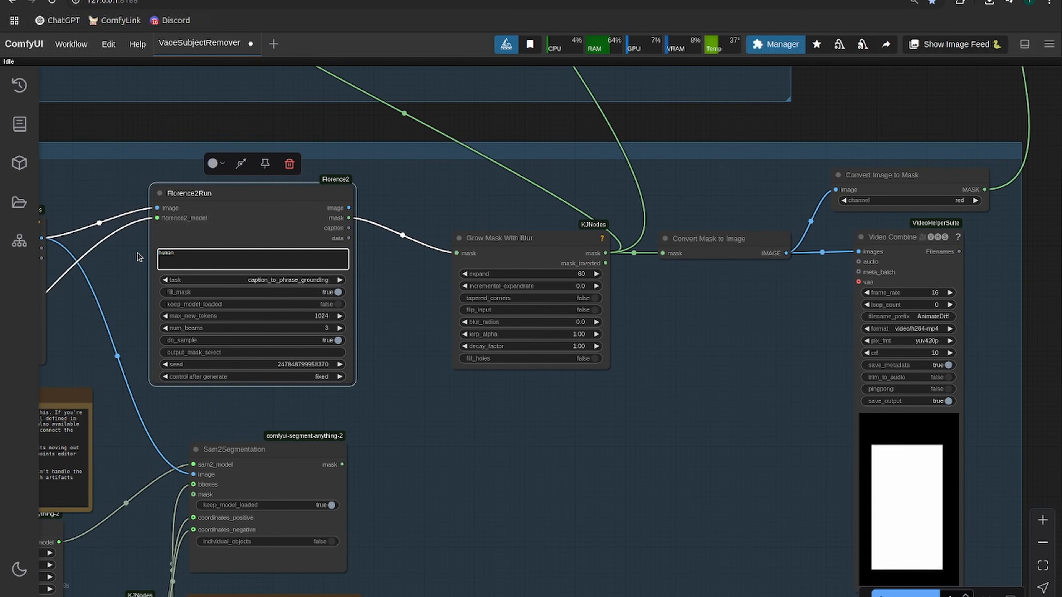
{"action": "left_click_drag", "start_coordinate": [364, 404], "coordinate": [414, 417]}
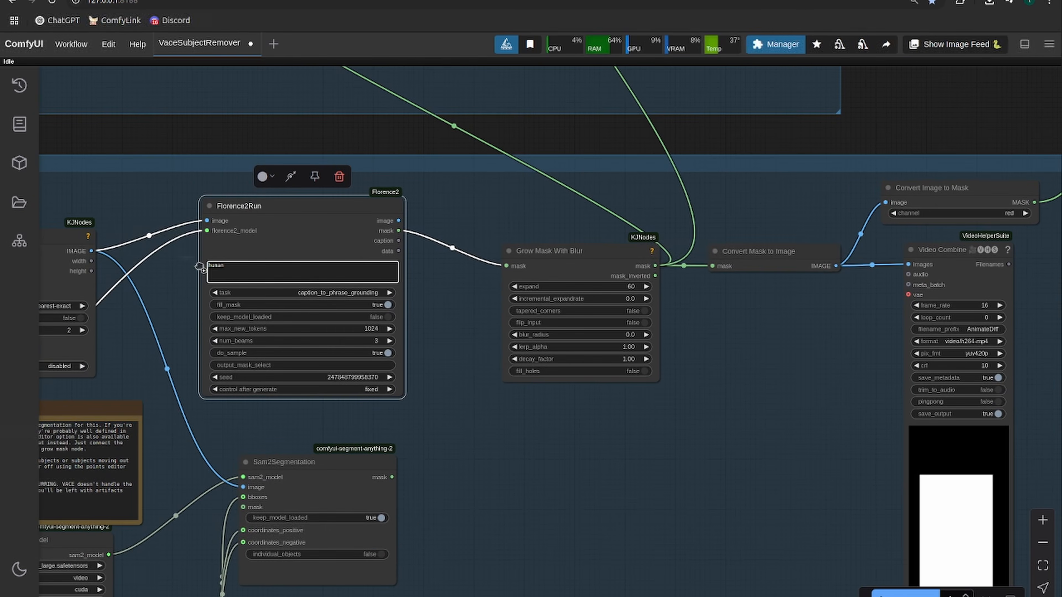
{"action": "type", "text": "car"}
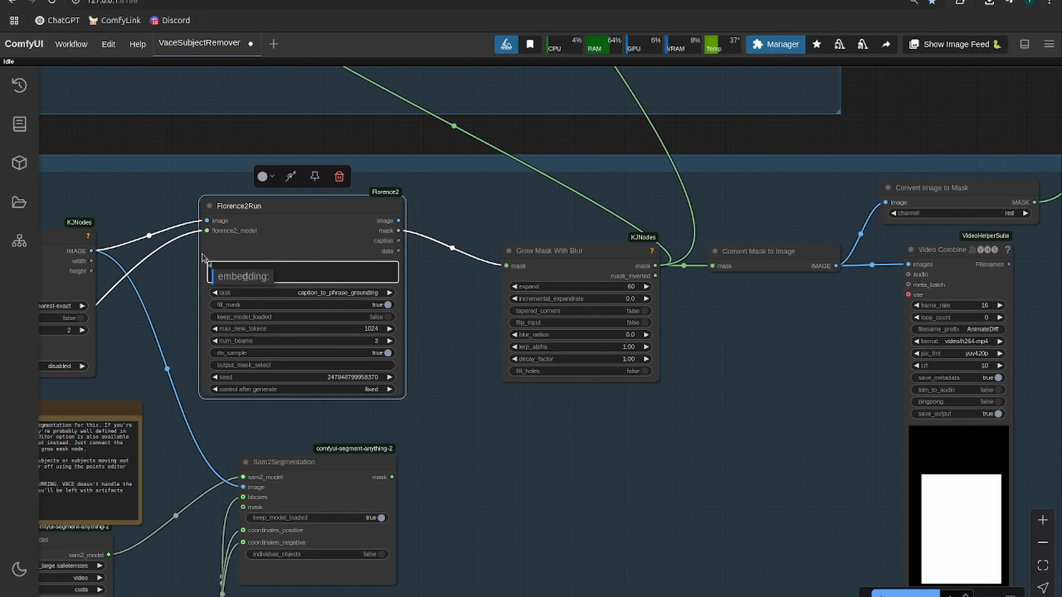
{"action": "key", "text": "BackSpace"}
{"action": "key", "text": "BackSpace"}
{"action": "key", "text": "BackSpace"}
{"action": "type", "text": "h"}
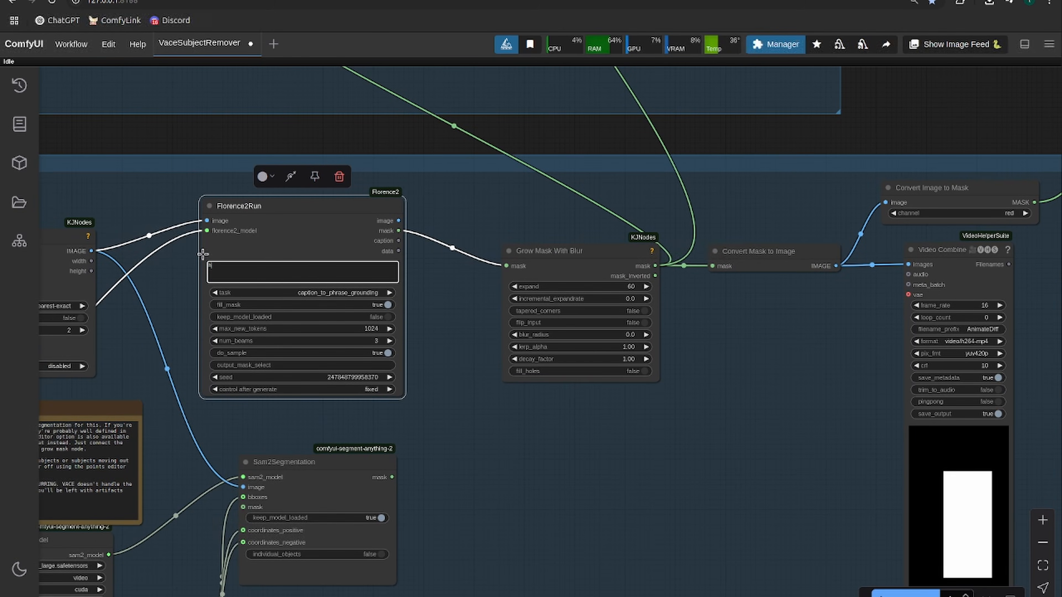
{"action": "type", "text": "uman"}
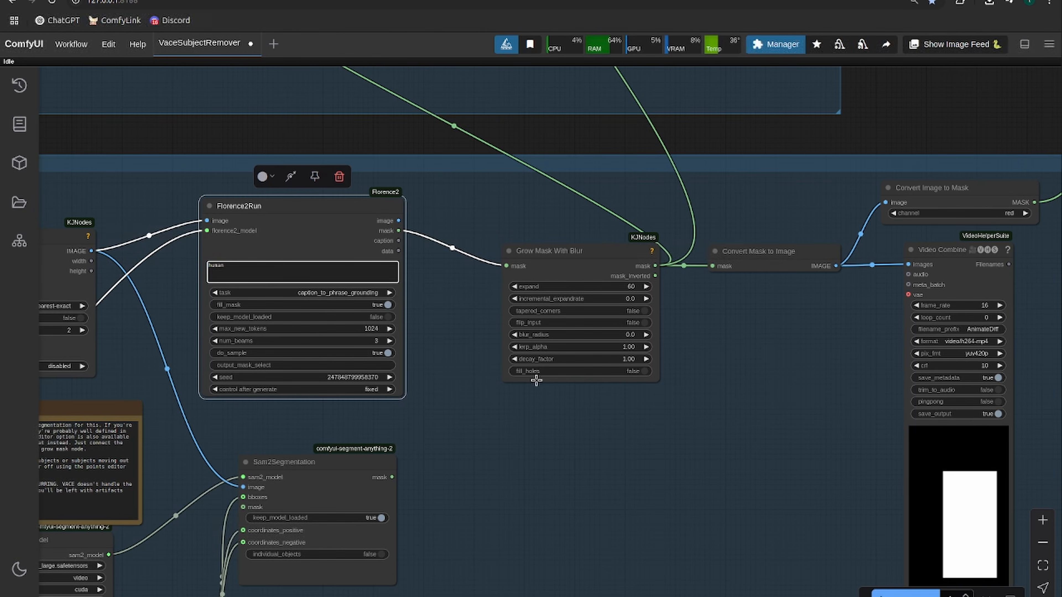
- Examine the grown mask video and how the Reference Image group composites the inpainted first frame with the mask
{"action": "left_click_drag", "start_coordinate": [600, 454], "coordinate": [408, 404]}
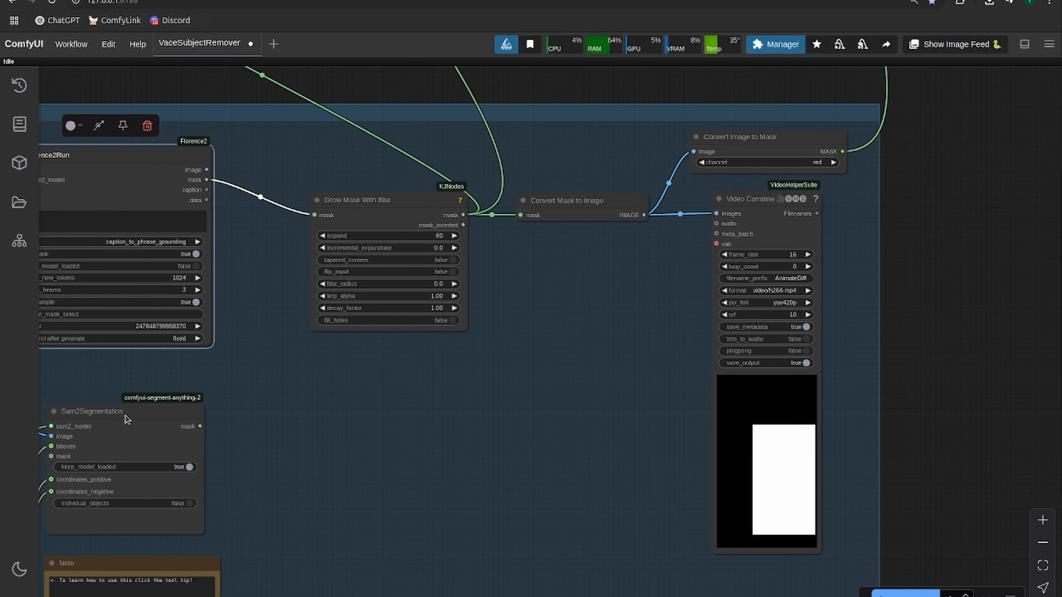
{"action": "scroll", "coordinate": [481, 410], "scroll_direction": "down", "scroll_amount": 1}
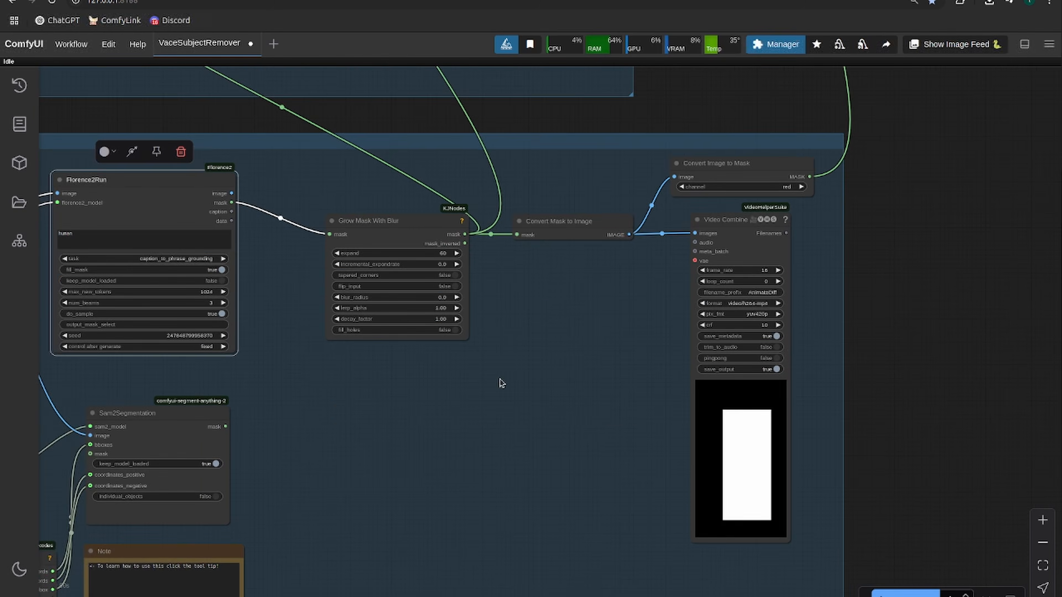
{"action": "left_click_drag", "start_coordinate": [501, 382], "coordinate": [512, 565]}
{"action": "scroll", "coordinate": [499, 484], "scroll_direction": "down", "scroll_amount": 1}
{"action": "left_click_drag", "start_coordinate": [345, 297], "coordinate": [691, 450]}
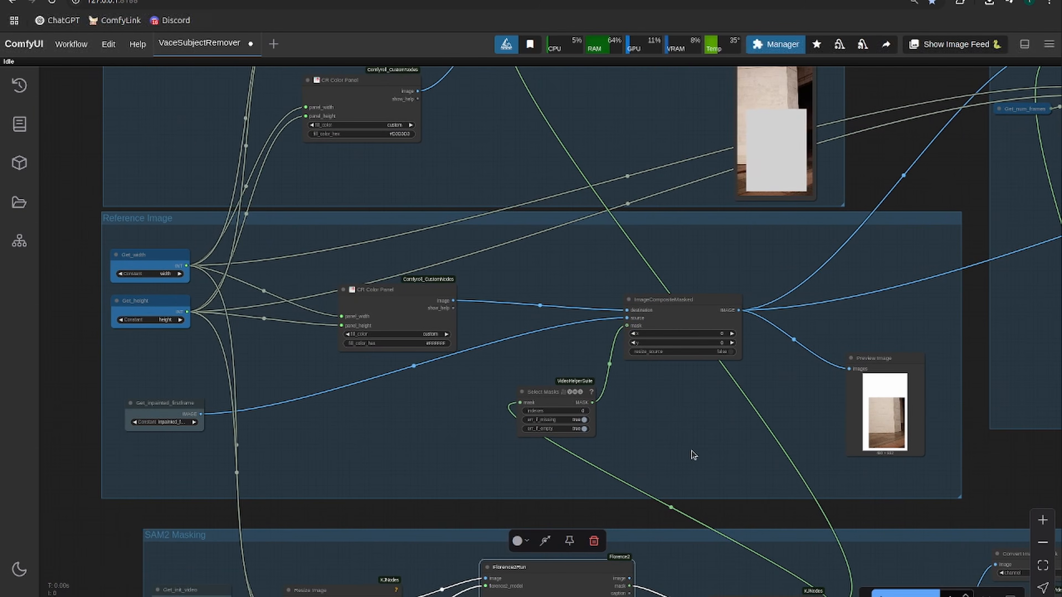
{"action": "scroll", "coordinate": [691, 451], "scroll_direction": "up", "scroll_amount": 2}
{"action": "left_click_drag", "start_coordinate": [635, 429], "coordinate": [733, 428]}
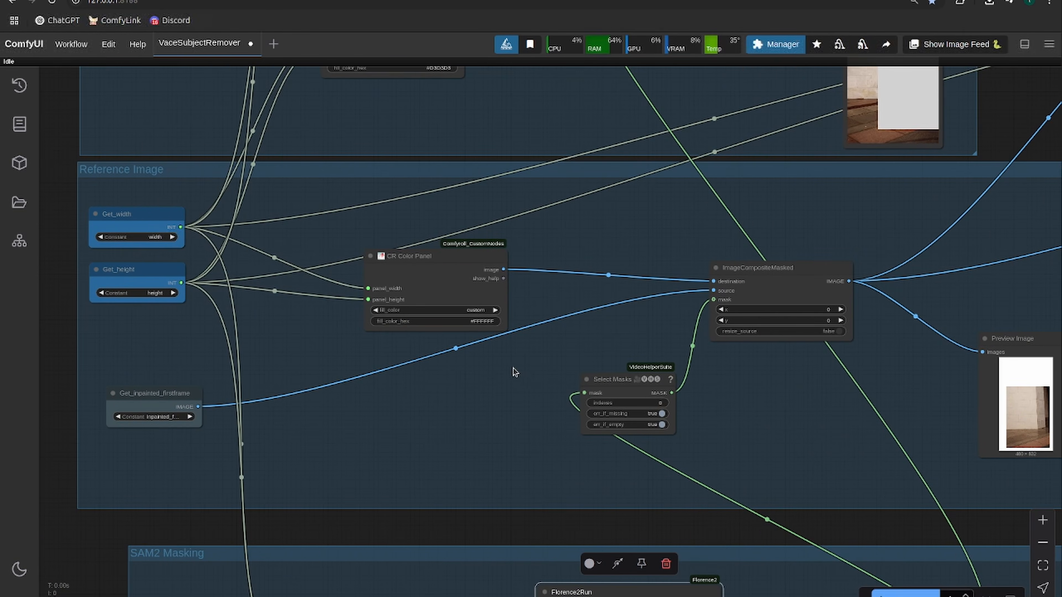
{"action": "scroll", "coordinate": [416, 345], "scroll_direction": "down", "scroll_amount": 2}
{"action": "scroll", "coordinate": [483, 330], "scroll_direction": "up", "scroll_amount": 2}
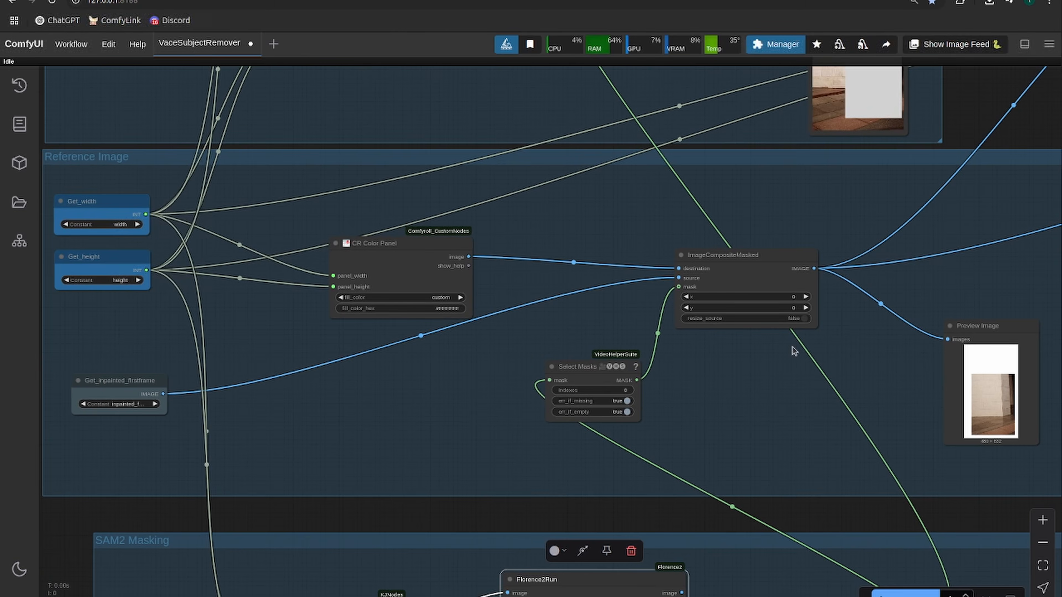
{"action": "scroll", "coordinate": [815, 395], "scroll_direction": "right", "scroll_amount": 2}
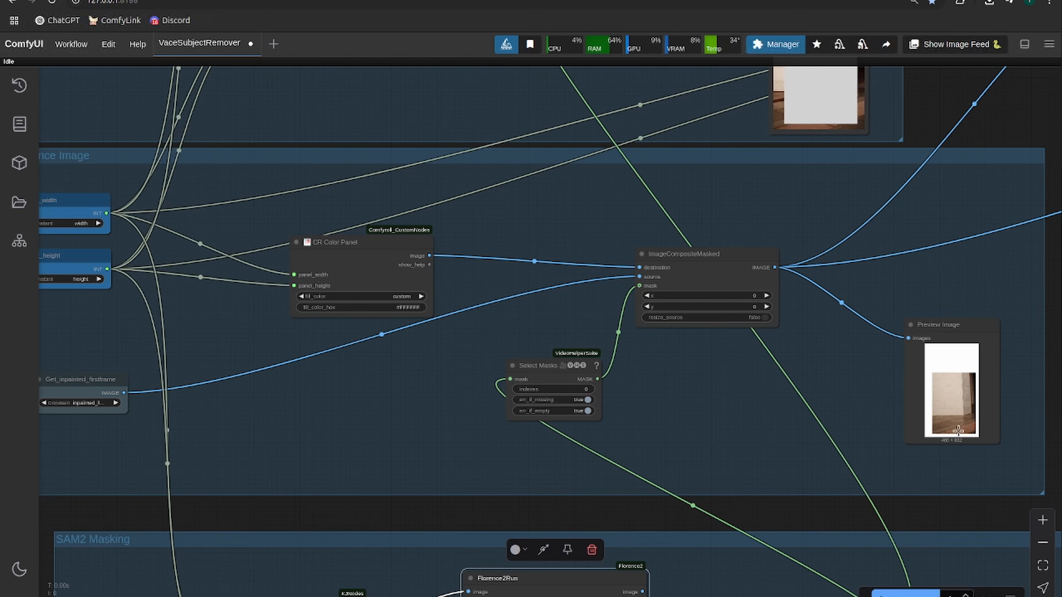
- Move the Preview Image node of the Reference Image group slightly closer to its ImageCompositeMasked node
{"action": "scroll", "coordinate": [962, 405], "scroll_direction": "up", "scroll_amount": 4}
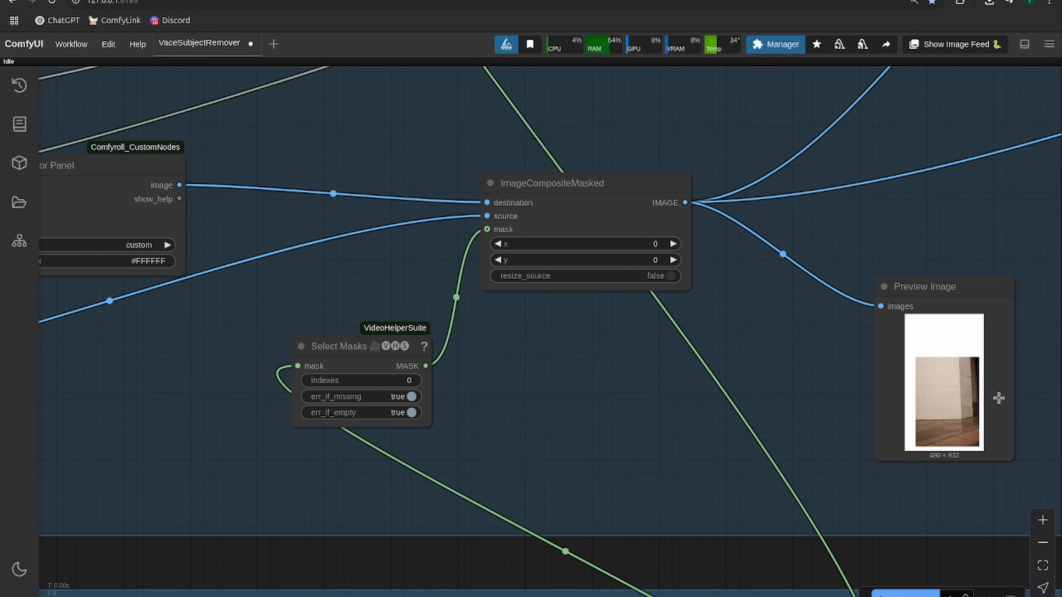
{"action": "left_click_drag", "start_coordinate": [914, 294], "coordinate": [896, 275]}
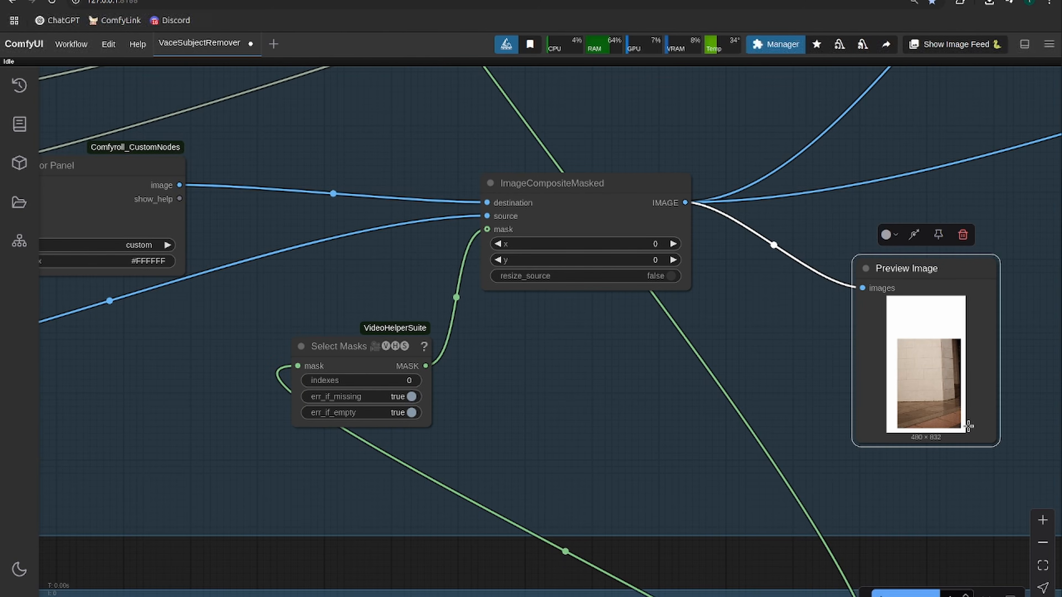
{"action": "scroll", "coordinate": [806, 304], "scroll_direction": "down", "scroll_amount": 4}
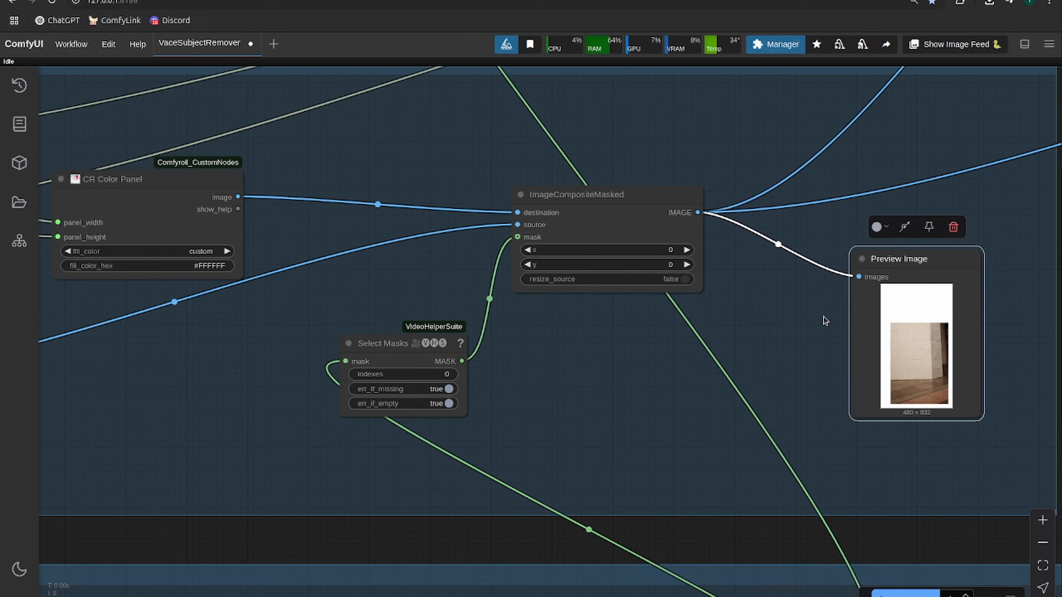
- Examine how the Input Video group composites the grey color panel over the resized video using the mask
{"action": "left_click_drag", "start_coordinate": [806, 340], "coordinate": [509, 394]}
{"action": "left_click_drag", "start_coordinate": [873, 147], "coordinate": [799, 251]}
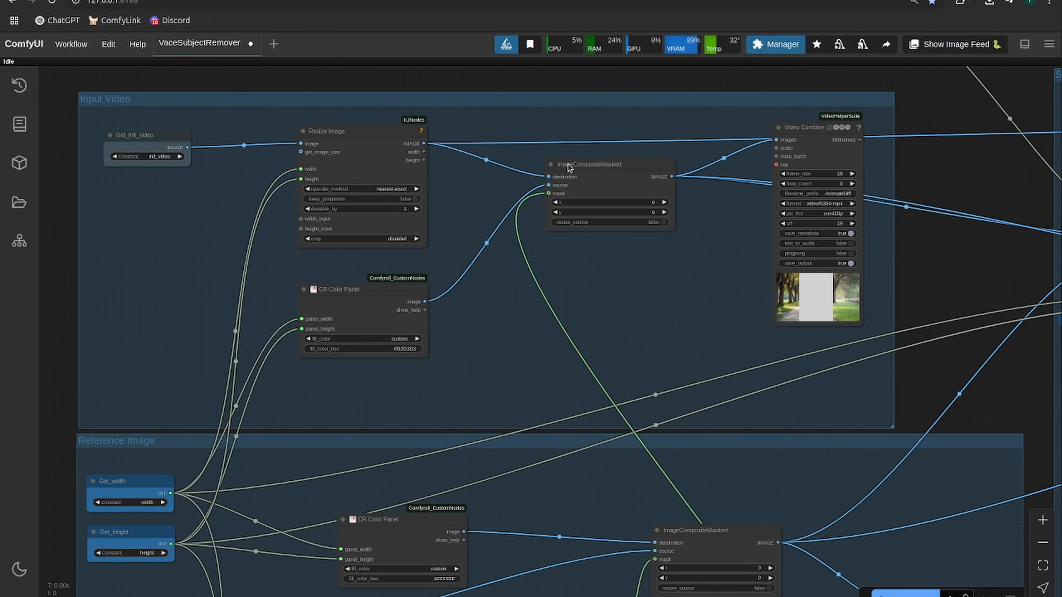
{"action": "scroll", "coordinate": [556, 223], "scroll_direction": "down", "scroll_amount": 2}
{"action": "left_click_drag", "start_coordinate": [522, 366], "coordinate": [533, 187]}
{"action": "scroll", "coordinate": [533, 188], "scroll_direction": "up", "scroll_amount": 4}
{"action": "scroll", "coordinate": [649, 199], "scroll_direction": "down", "scroll_amount": 1}
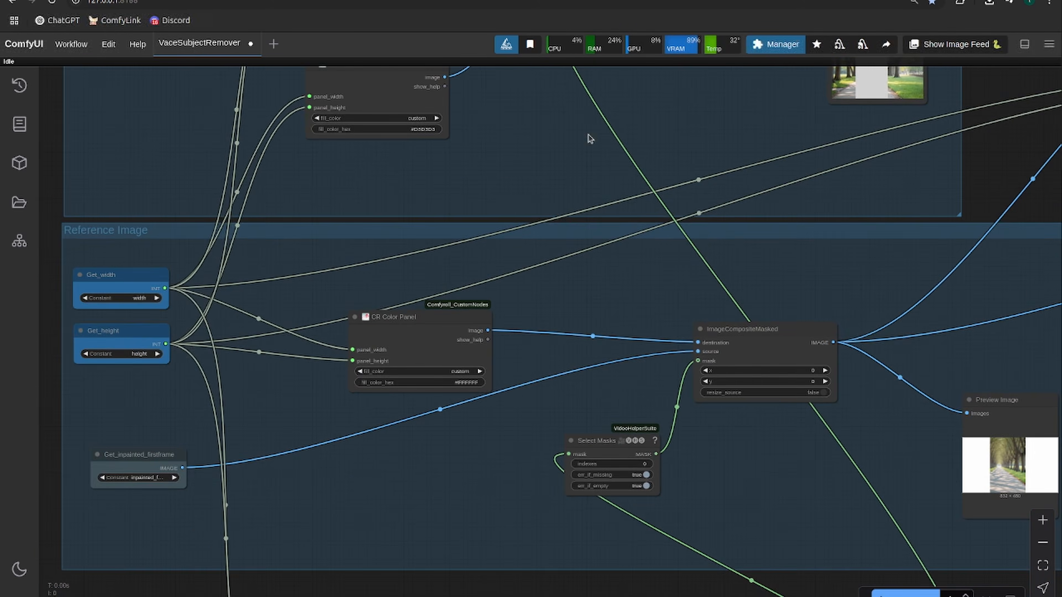
{"action": "left_click_drag", "start_coordinate": [594, 100], "coordinate": [432, 333]}
{"action": "scroll", "coordinate": [432, 333], "scroll_direction": "down", "scroll_amount": 2}
- Examine the Reference Image preview and the SAM2 Masking group from Florence2Run to the mask video while the workflow runs
{"action": "scroll", "coordinate": [431, 333], "scroll_direction": "down", "scroll_amount": 1}
{"action": "left_click_drag", "start_coordinate": [491, 284], "coordinate": [453, 333]}
{"action": "scroll", "coordinate": [467, 333], "scroll_direction": "up", "scroll_amount": 6}
{"action": "scroll", "coordinate": [467, 334], "scroll_direction": "down", "scroll_amount": 7}
{"action": "left_click_drag", "start_coordinate": [729, 370], "coordinate": [647, 341]}
{"action": "scroll", "coordinate": [569, 430], "scroll_direction": "up", "scroll_amount": 5}
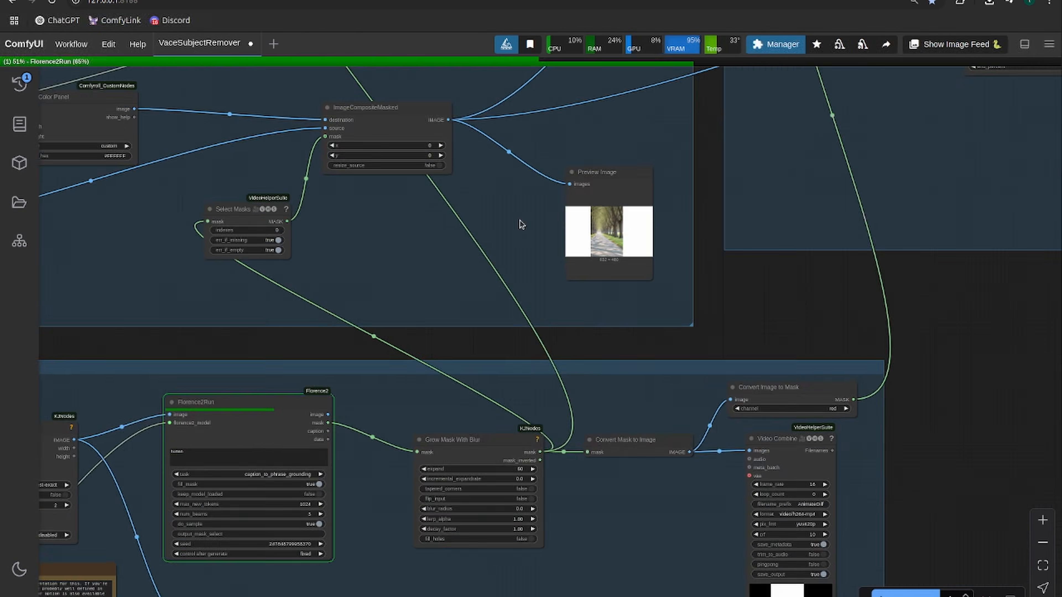
{"action": "scroll", "coordinate": [667, 469], "scroll_direction": "up", "scroll_amount": 3}
{"action": "scroll", "coordinate": [665, 462], "scroll_direction": "down", "scroll_amount": 1}
{"action": "scroll", "coordinate": [664, 462], "scroll_direction": "up", "scroll_amount": 2}
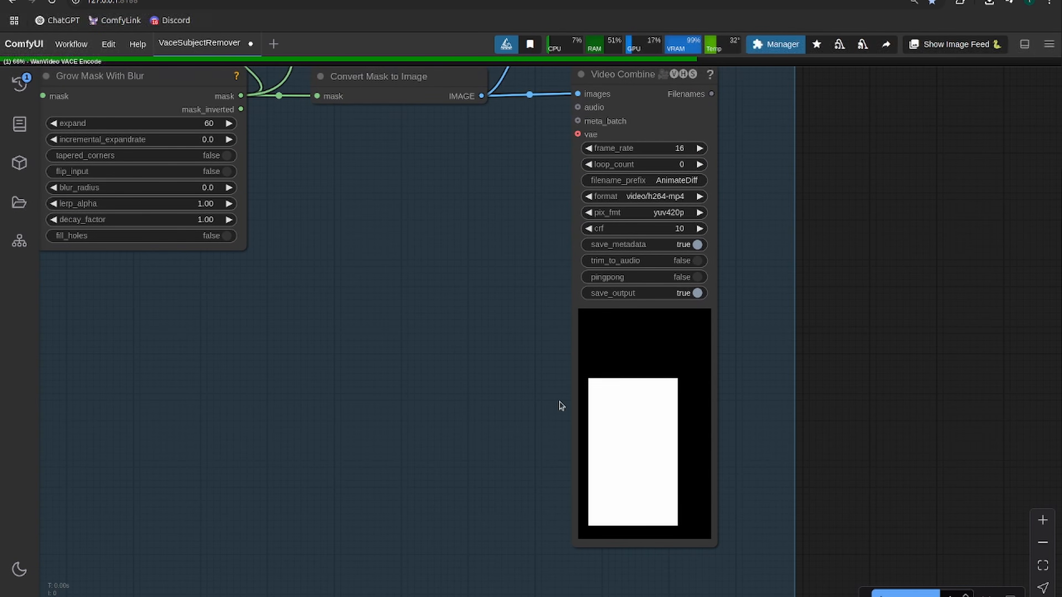
{"action": "scroll", "coordinate": [530, 389], "scroll_direction": "down", "scroll_amount": 6}
{"action": "left_click_drag", "start_coordinate": [466, 359], "coordinate": [509, 538]}
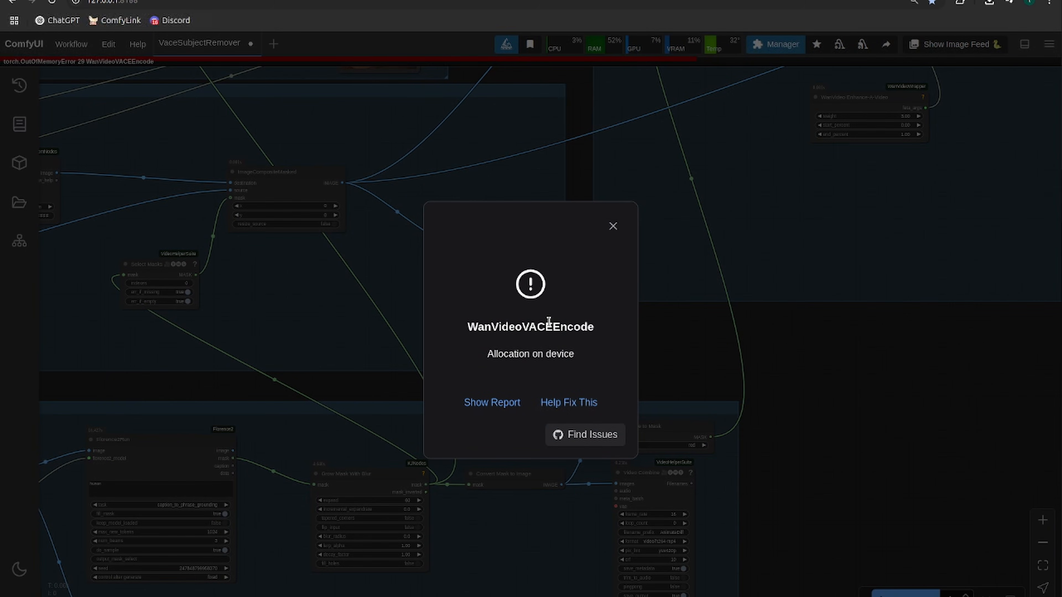
- Dismiss the WanVideoVACEEncode error, run the workflow again and view the masked input video beside the WanVideo VACE Encode node
{"action": "left_click", "coordinate": [608, 231]}
{"action": "key", "text": "ctrl+Return"}
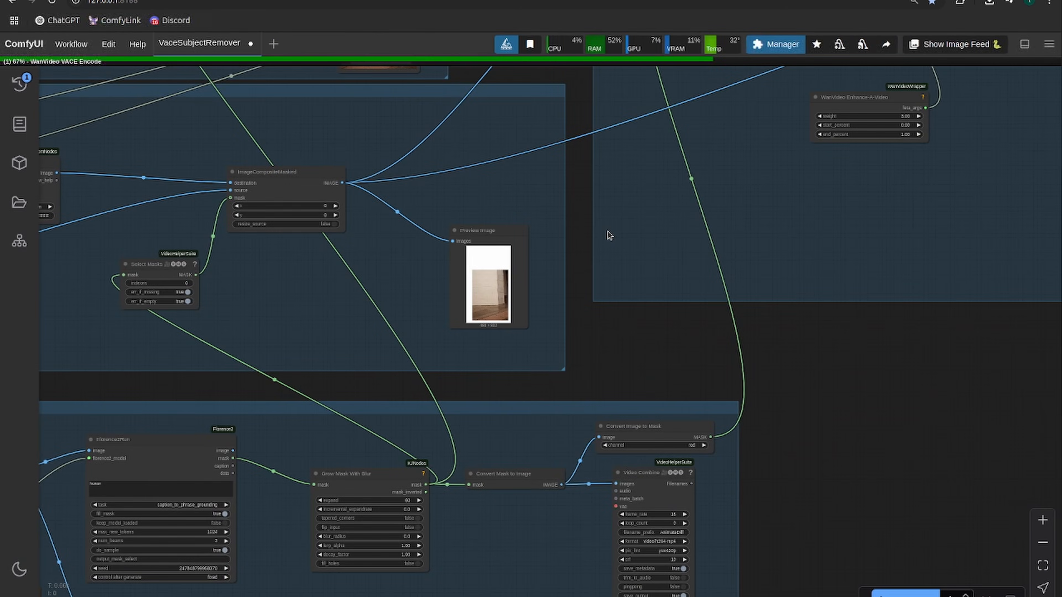
{"action": "left_click_drag", "start_coordinate": [608, 232], "coordinate": [528, 581]}
{"action": "scroll", "coordinate": [288, 368], "scroll_direction": "up", "scroll_amount": 3}
{"action": "scroll", "coordinate": [214, 364], "scroll_direction": "up", "scroll_amount": 3}
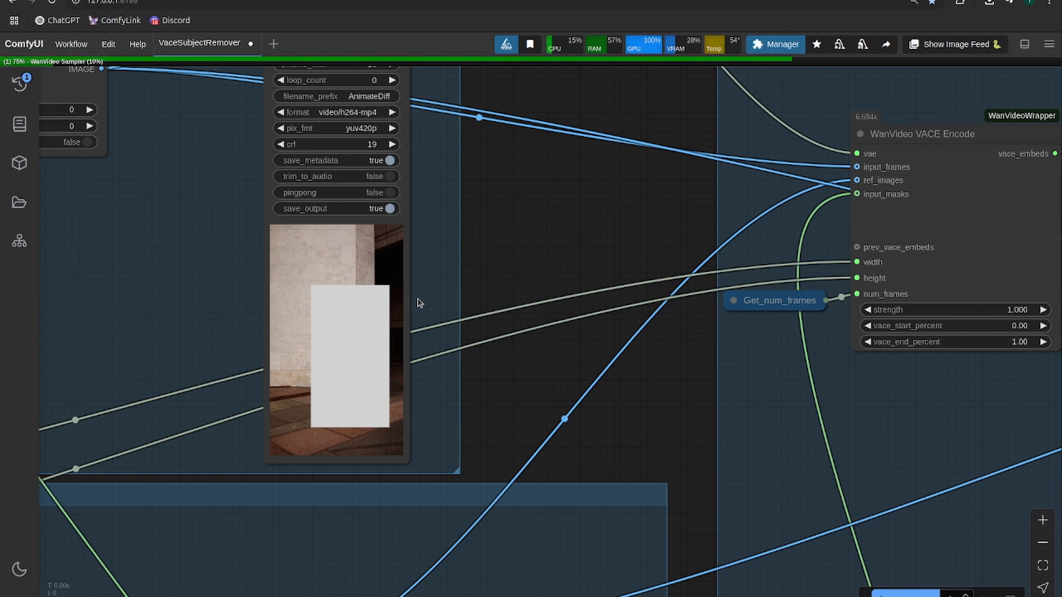
{"action": "scroll", "coordinate": [339, 368], "scroll_direction": "down", "scroll_amount": 3}
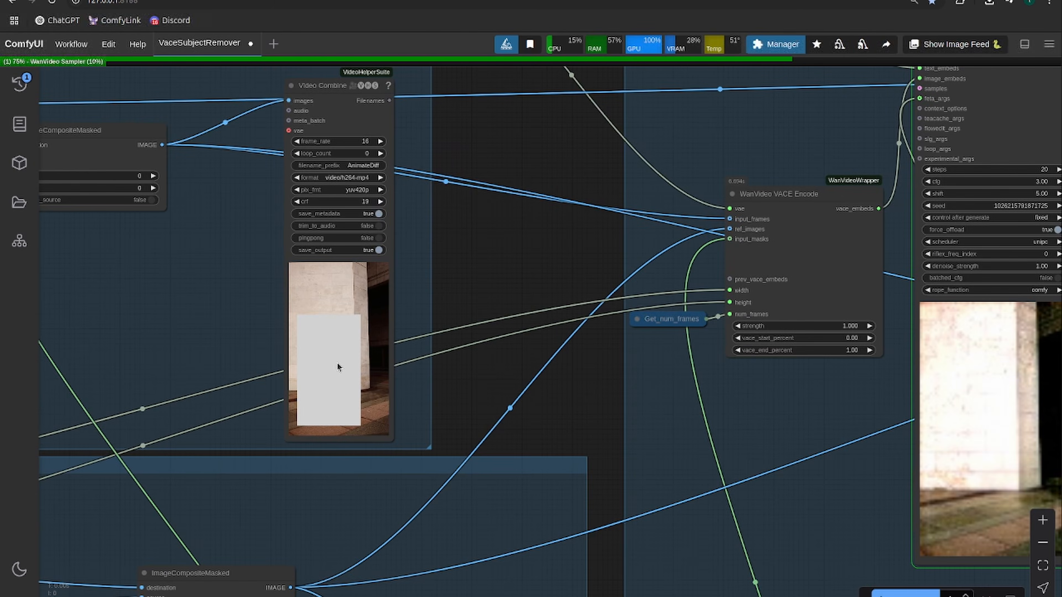
{"action": "scroll", "coordinate": [340, 368], "scroll_direction": "down", "scroll_amount": 3}
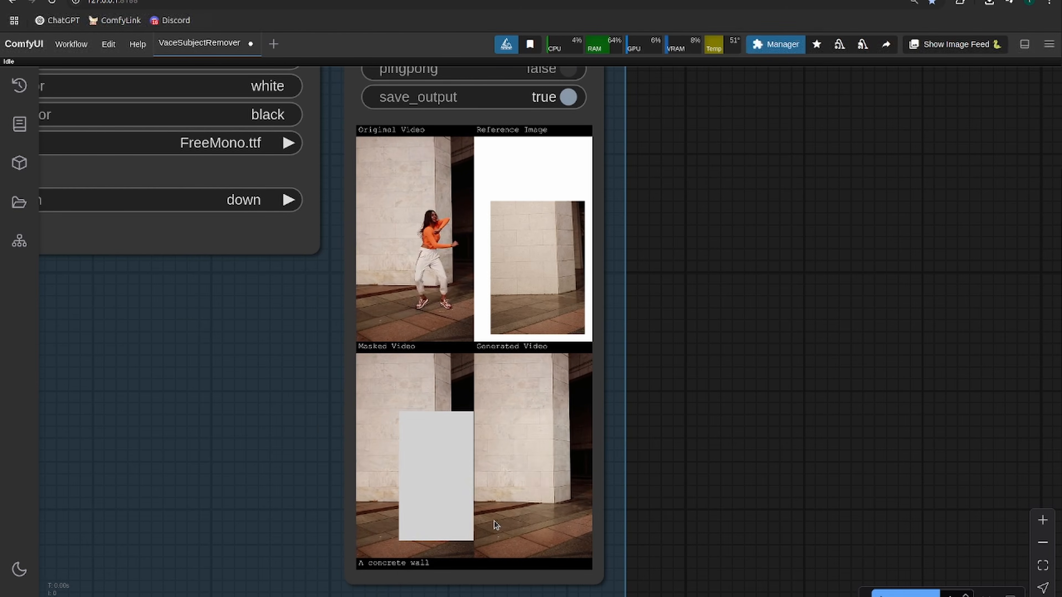
- Examine the comparison video showing the original video, reference image, masked video and generated video together
{"action": "scroll", "coordinate": [563, 461], "scroll_direction": "up", "scroll_amount": 6}
{"action": "left_click_drag", "start_coordinate": [763, 350], "coordinate": [889, 341]}
{"action": "scroll", "coordinate": [880, 361], "scroll_direction": "down", "scroll_amount": 2}
{"action": "scroll", "coordinate": [896, 304], "scroll_direction": "down", "scroll_amount": 1}
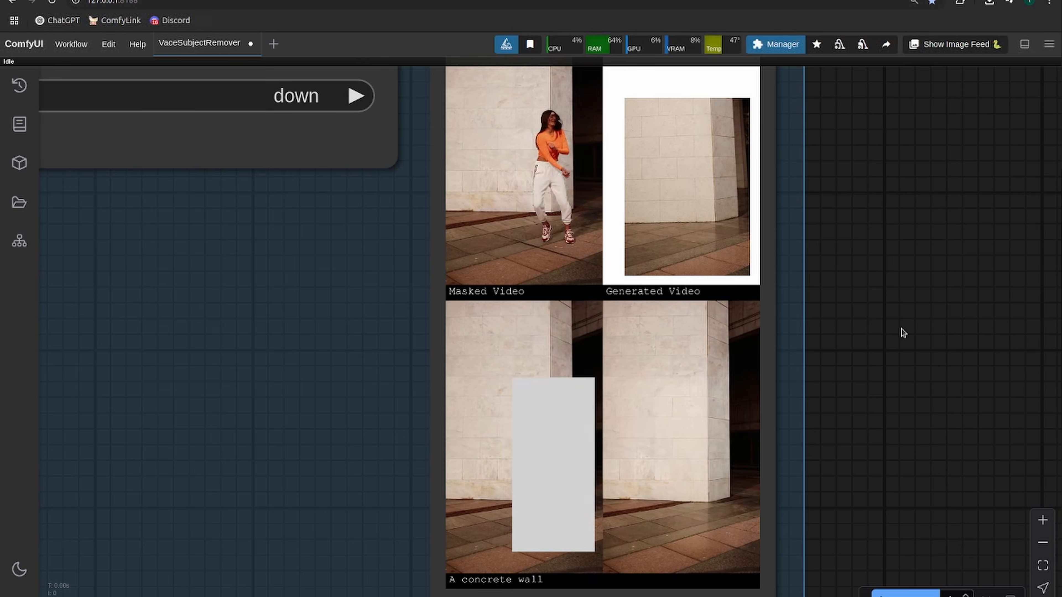
{"action": "left_click_drag", "start_coordinate": [900, 329], "coordinate": [898, 352]}
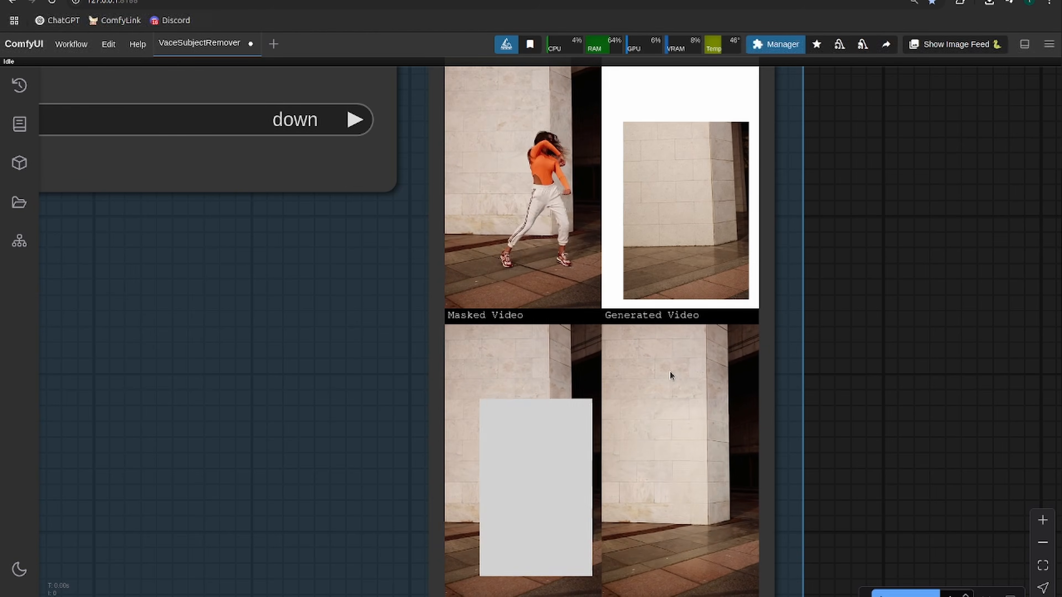
{"action": "scroll", "coordinate": [677, 554], "scroll_direction": "up", "scroll_amount": 2}
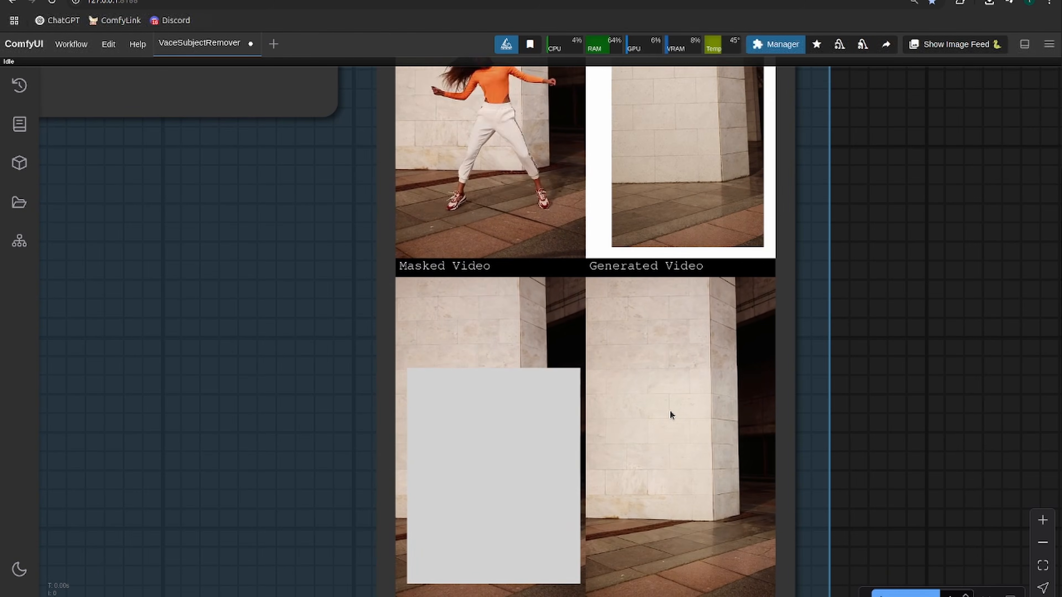
{"action": "scroll", "coordinate": [688, 379], "scroll_direction": "down", "scroll_amount": 4}
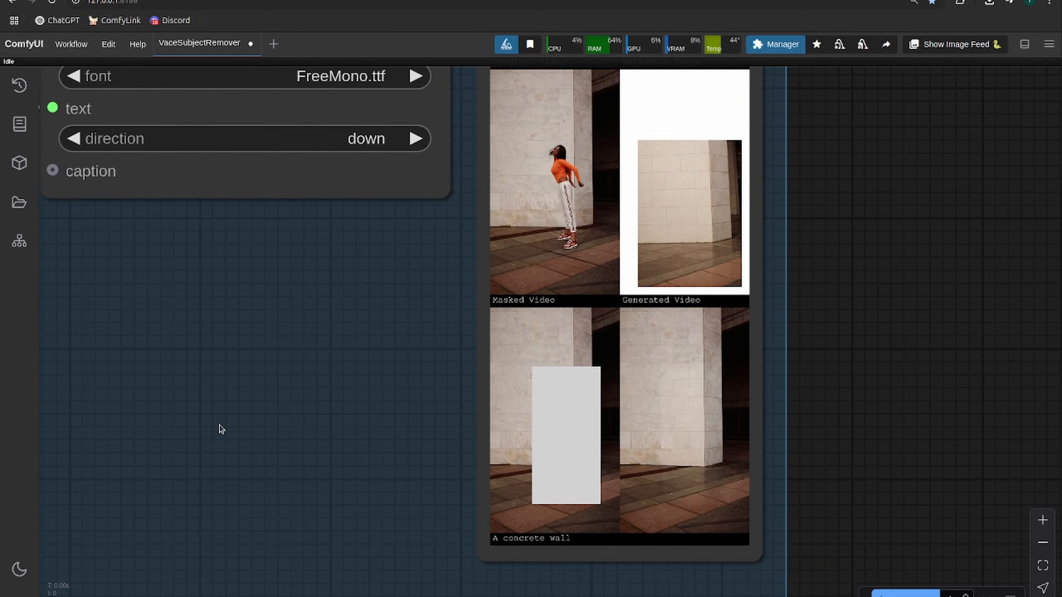
- Examine the generated video in its Video Combine node, checking the wall and floor where the dancer was removed
{"action": "left_click_drag", "start_coordinate": [219, 427], "coordinate": [831, 343]}
{"action": "scroll", "coordinate": [480, 353], "scroll_direction": "down", "scroll_amount": 11}
{"action": "left_click_drag", "start_coordinate": [480, 352], "coordinate": [1001, 275]}
{"action": "scroll", "coordinate": [522, 394], "scroll_direction": "up", "scroll_amount": 11}
{"action": "scroll", "coordinate": [693, 404], "scroll_direction": "down", "scroll_amount": 2}
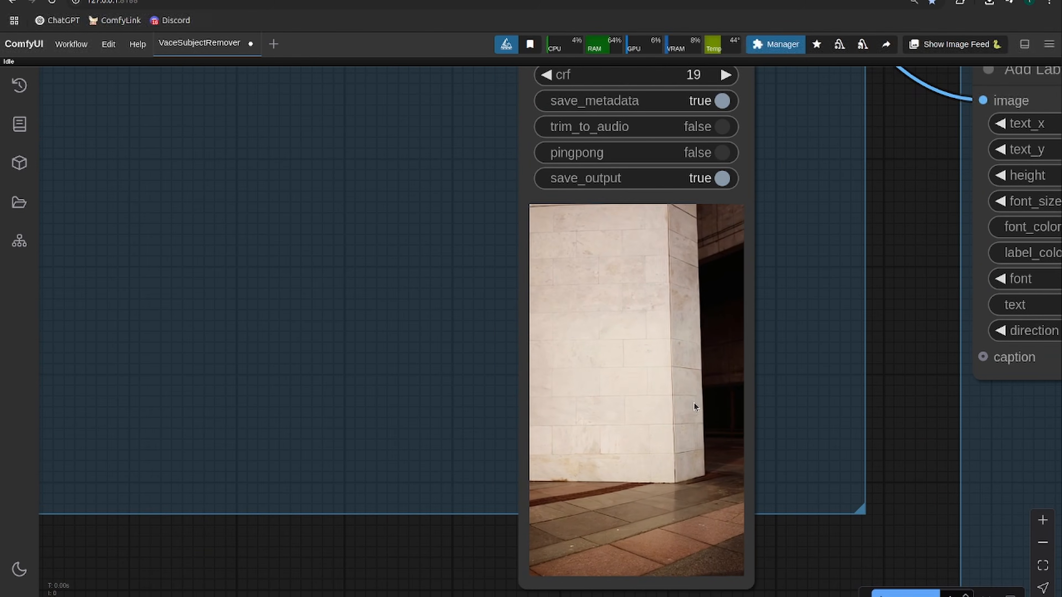
{"action": "left_click_drag", "start_coordinate": [812, 443], "coordinate": [793, 403]}
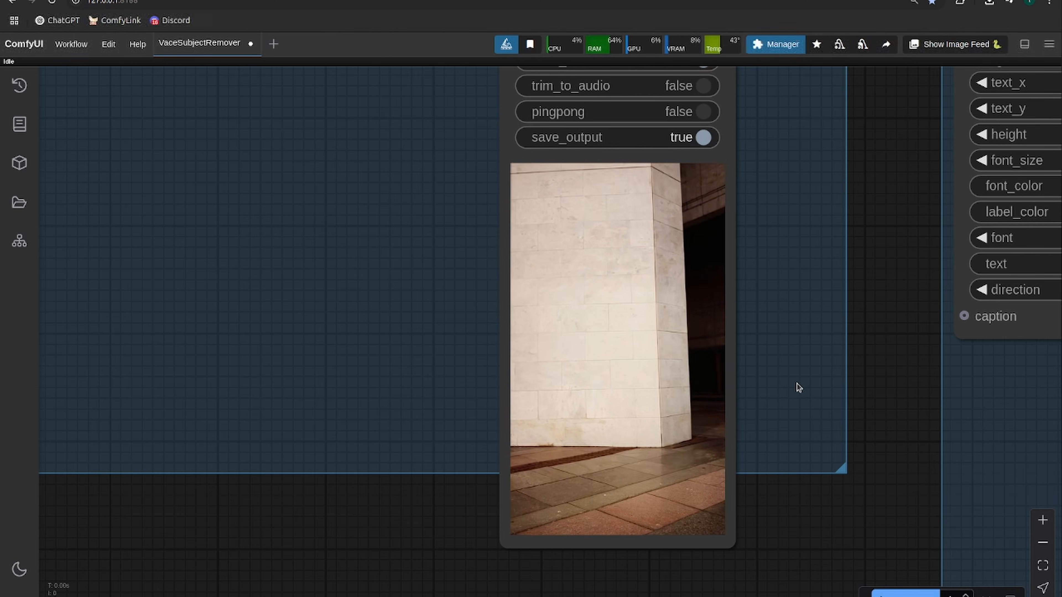
{"action": "scroll", "coordinate": [790, 385], "scroll_direction": "down", "scroll_amount": 4}
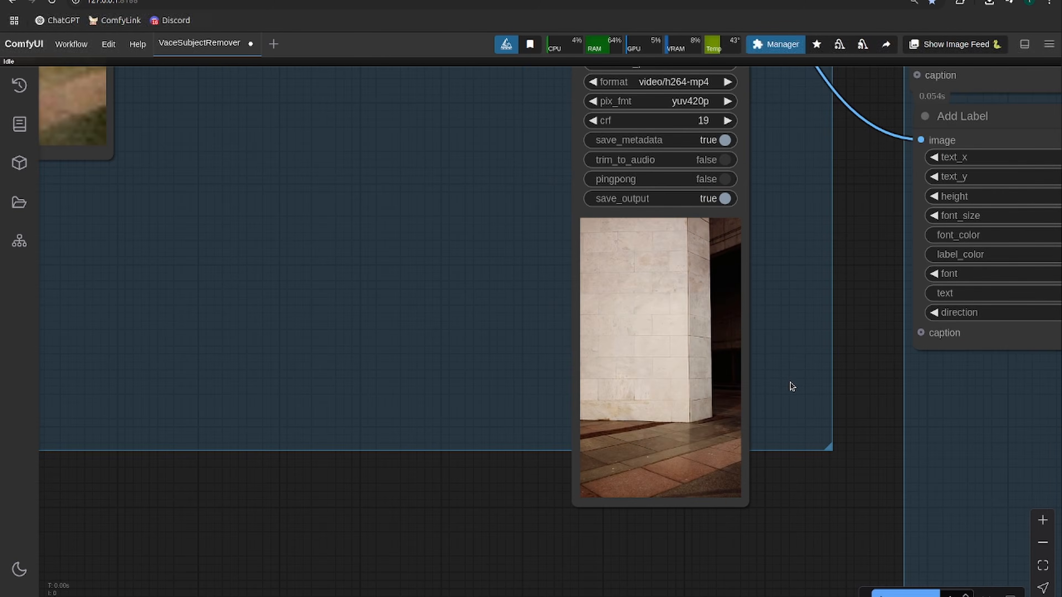
{"action": "scroll", "coordinate": [791, 386], "scroll_direction": "up", "scroll_amount": 3}
{"action": "scroll", "coordinate": [790, 382], "scroll_direction": "down", "scroll_amount": 6}
{"action": "scroll", "coordinate": [279, 325], "scroll_direction": "down", "scroll_amount": 10}
{"action": "left_click_drag", "start_coordinate": [280, 325], "coordinate": [731, 332]}
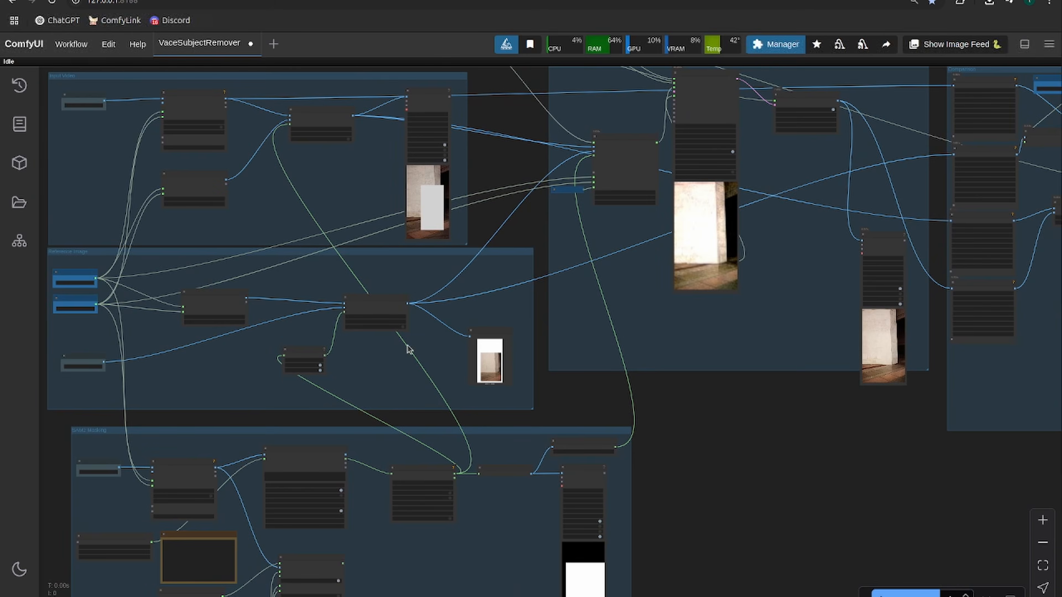
{"action": "left_click_drag", "start_coordinate": [406, 345], "coordinate": [967, 346]}
{"action": "scroll", "coordinate": [602, 301], "scroll_direction": "up", "scroll_amount": 12}
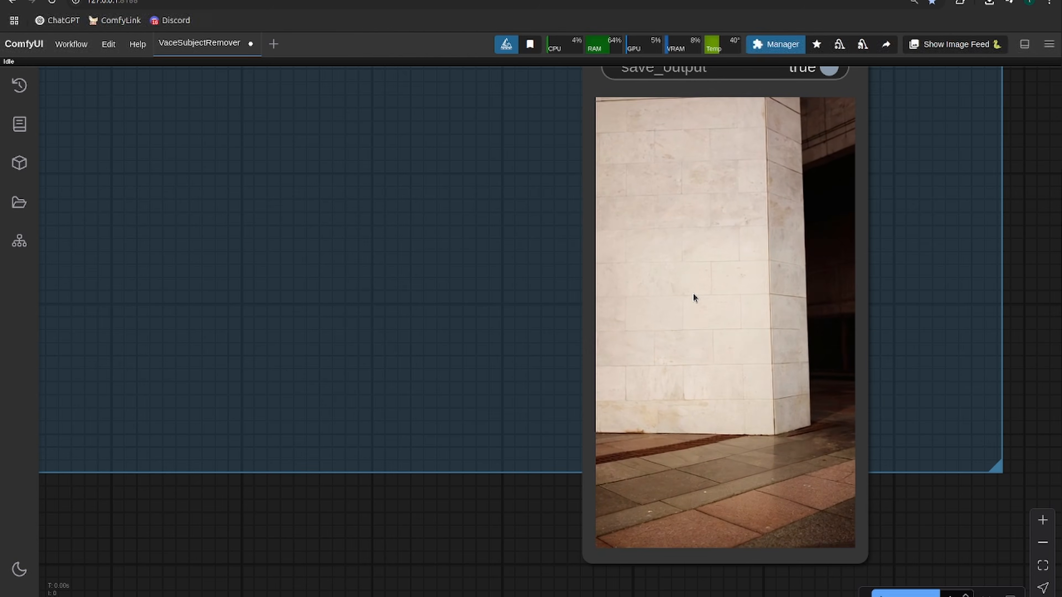
{"action": "scroll", "coordinate": [686, 334], "scroll_direction": "down", "scroll_amount": 10}
{"action": "scroll", "coordinate": [678, 351], "scroll_direction": "up", "scroll_amount": 6}
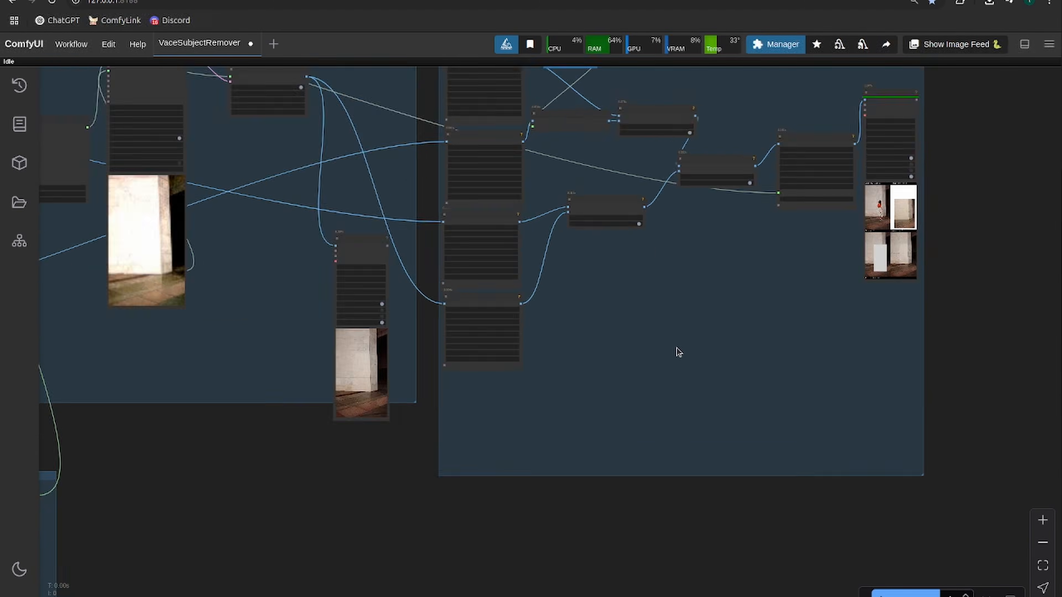
- Move the generated video's Video Combine node fully inside the sampling group and view it alongside the sampler preview
{"action": "left_click_drag", "start_coordinate": [518, 407], "coordinate": [894, 365]}
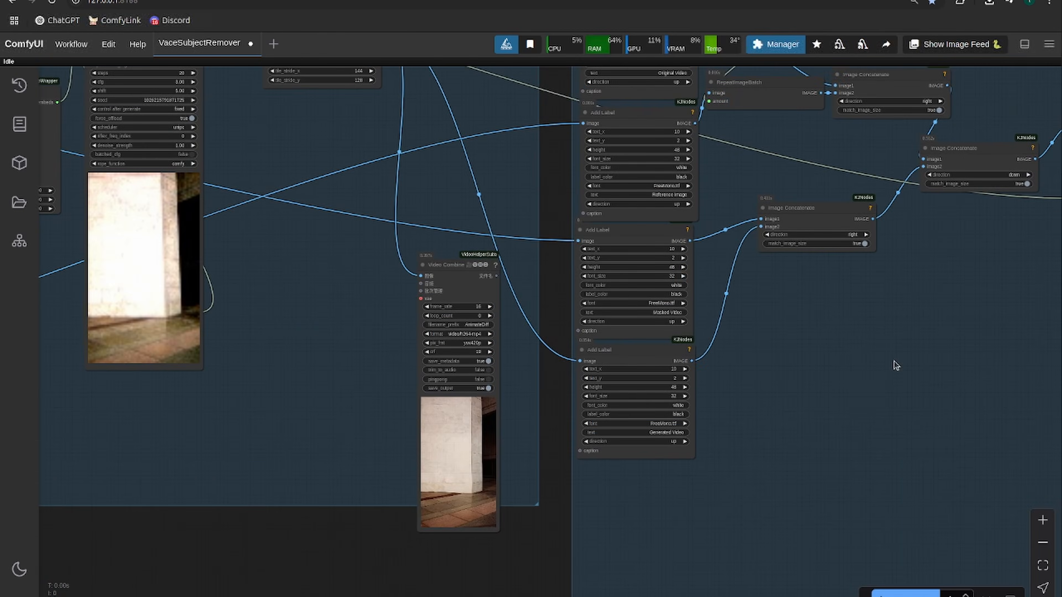
{"action": "left_click_drag", "start_coordinate": [459, 274], "coordinate": [392, 225]}
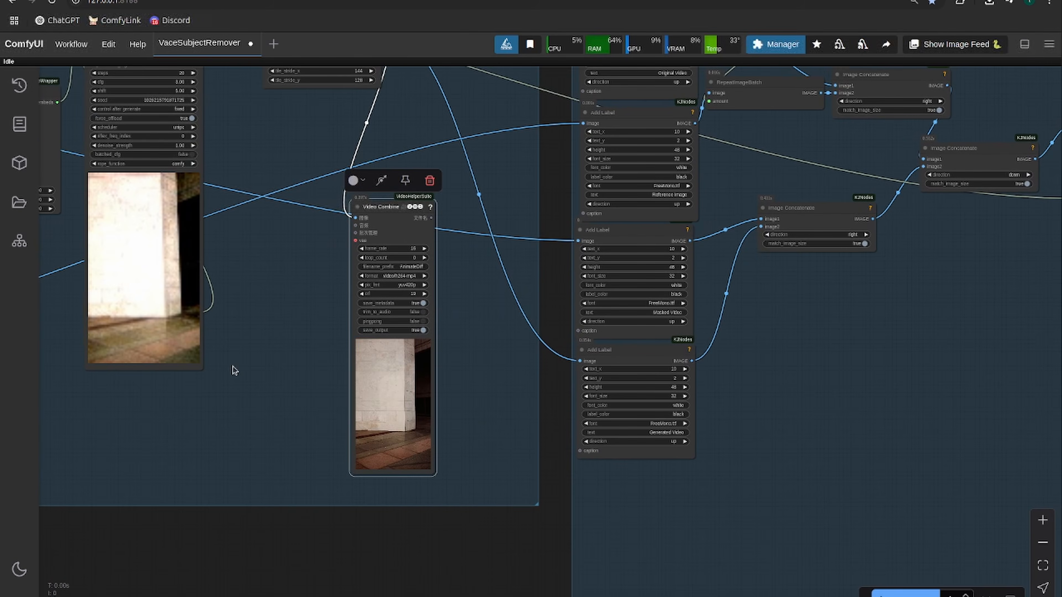
{"action": "scroll", "coordinate": [220, 403], "scroll_direction": "up", "scroll_amount": 4}
{"action": "left_click_drag", "start_coordinate": [220, 403], "coordinate": [403, 414]}
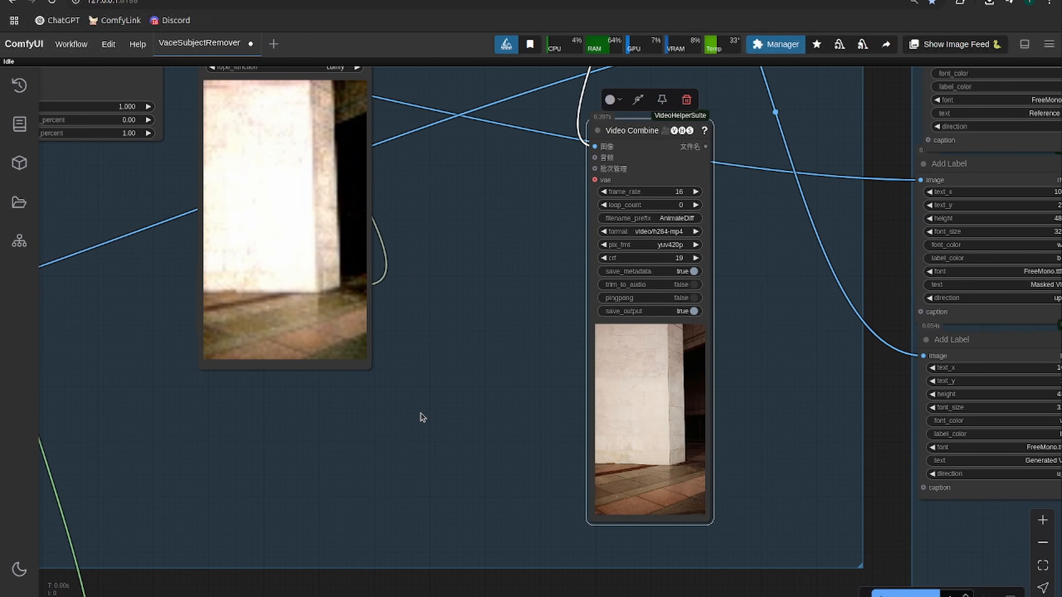
{"action": "scroll", "coordinate": [422, 417], "scroll_direction": "down", "scroll_amount": 2}
{"action": "scroll", "coordinate": [422, 417], "scroll_direction": "up", "scroll_amount": 2}
{"action": "left_click_drag", "start_coordinate": [422, 417], "coordinate": [495, 395]}
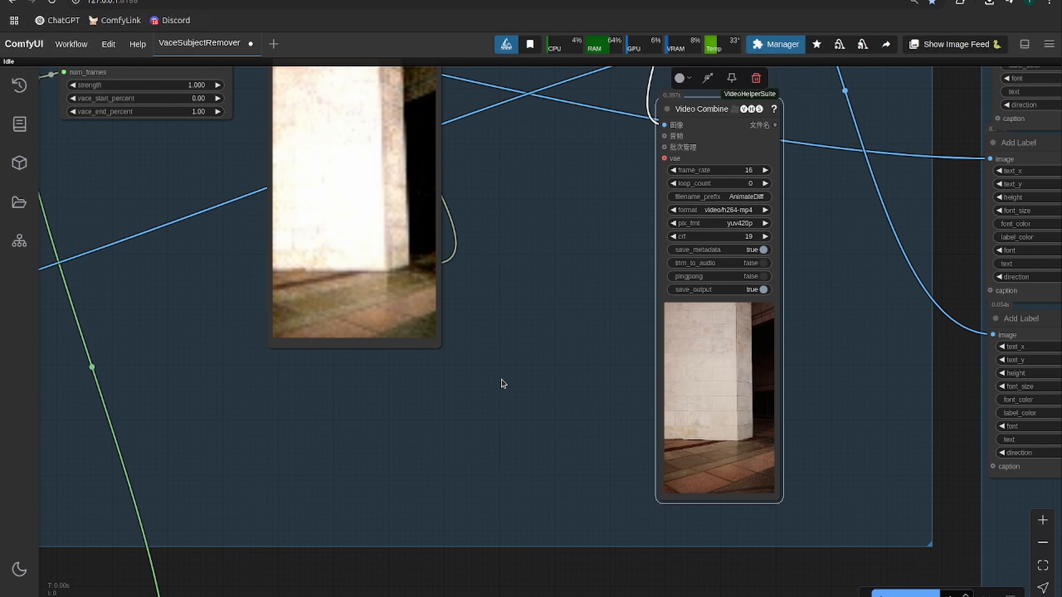
{"action": "scroll", "coordinate": [502, 379], "scroll_direction": "down", "scroll_amount": 3}
{"action": "left_click_drag", "start_coordinate": [477, 456], "coordinate": [604, 524]}
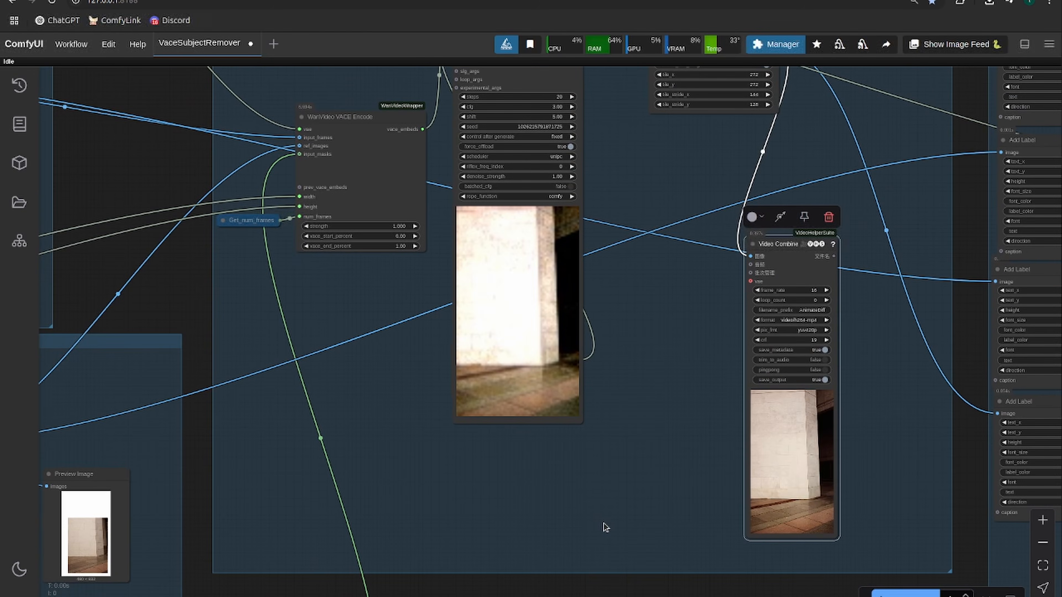